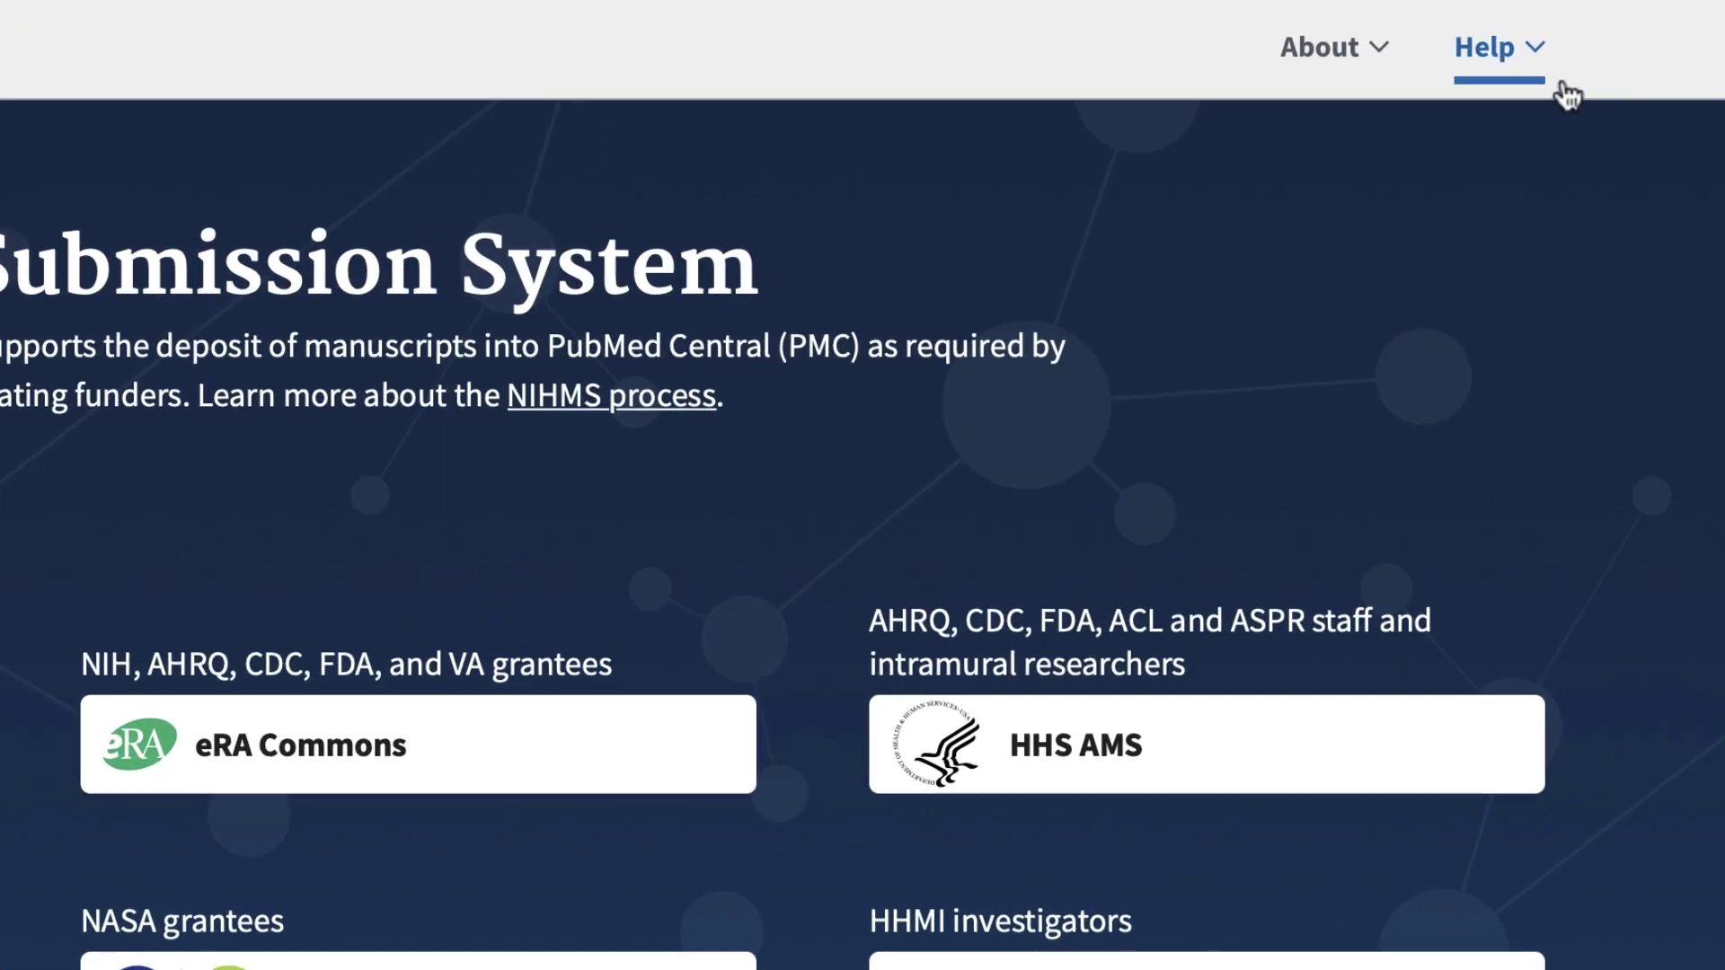
Step: View the In Process, Available to Claim, Awaiting Citation Data, Under Embargo and Available in PMC lists
{"action": "left_click", "coordinate": [1549, 82]}
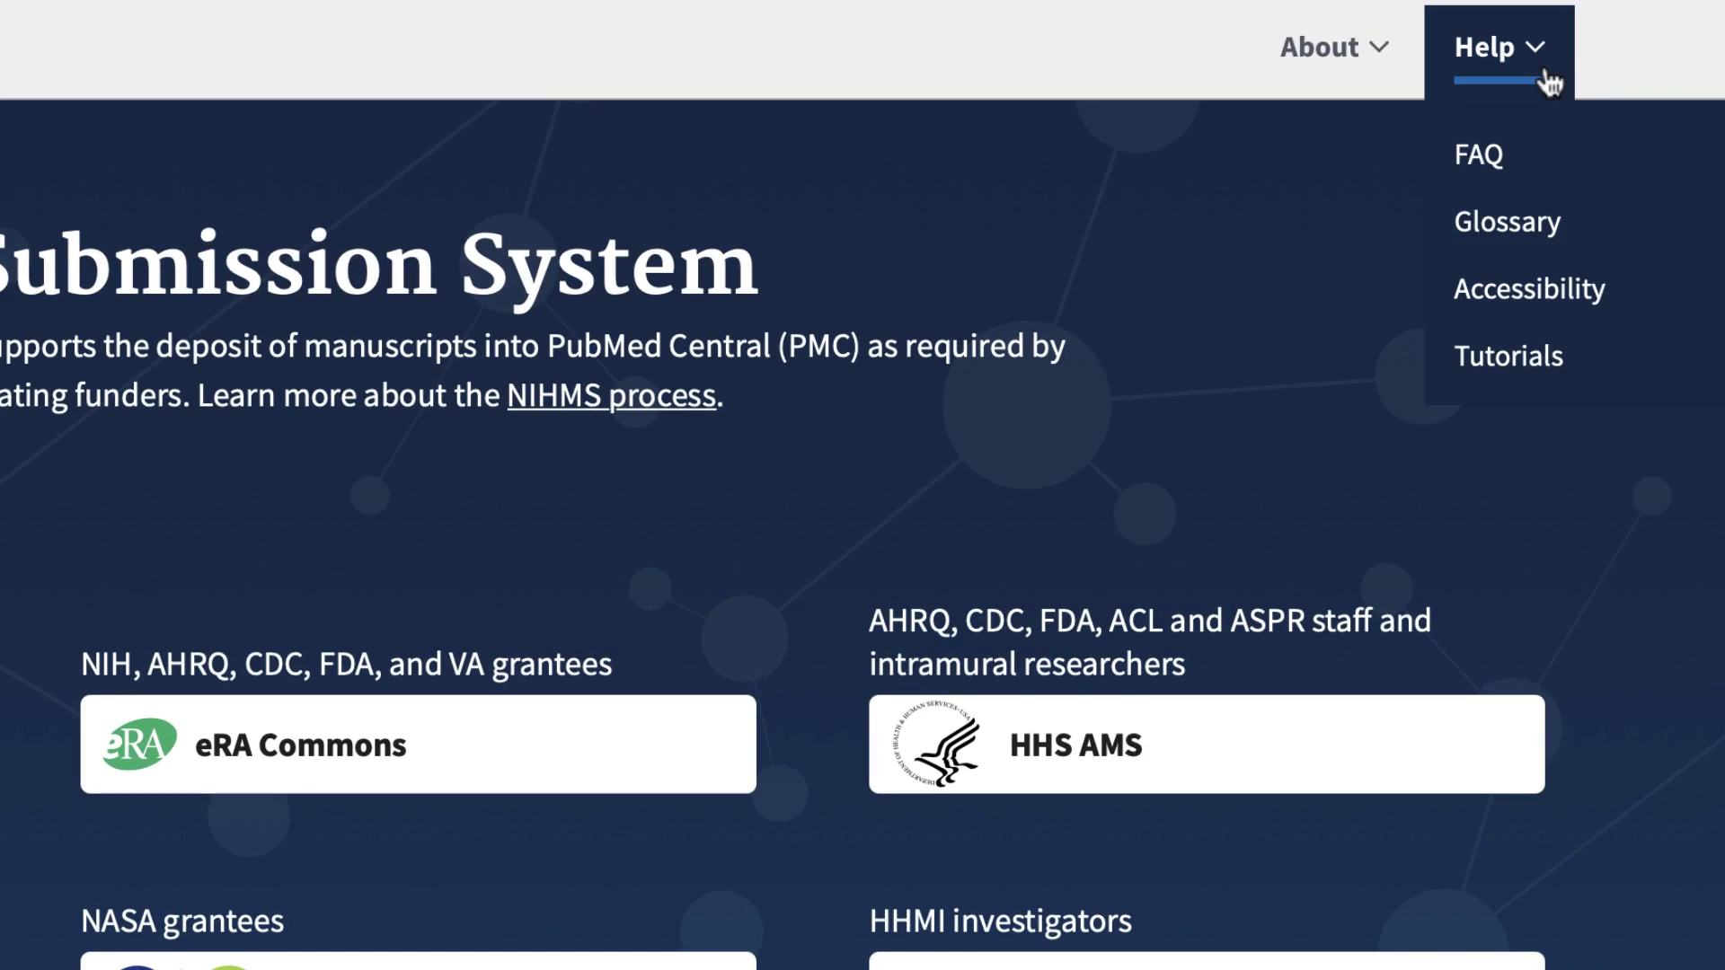
{"action": "left_click", "coordinate": [1549, 83]}
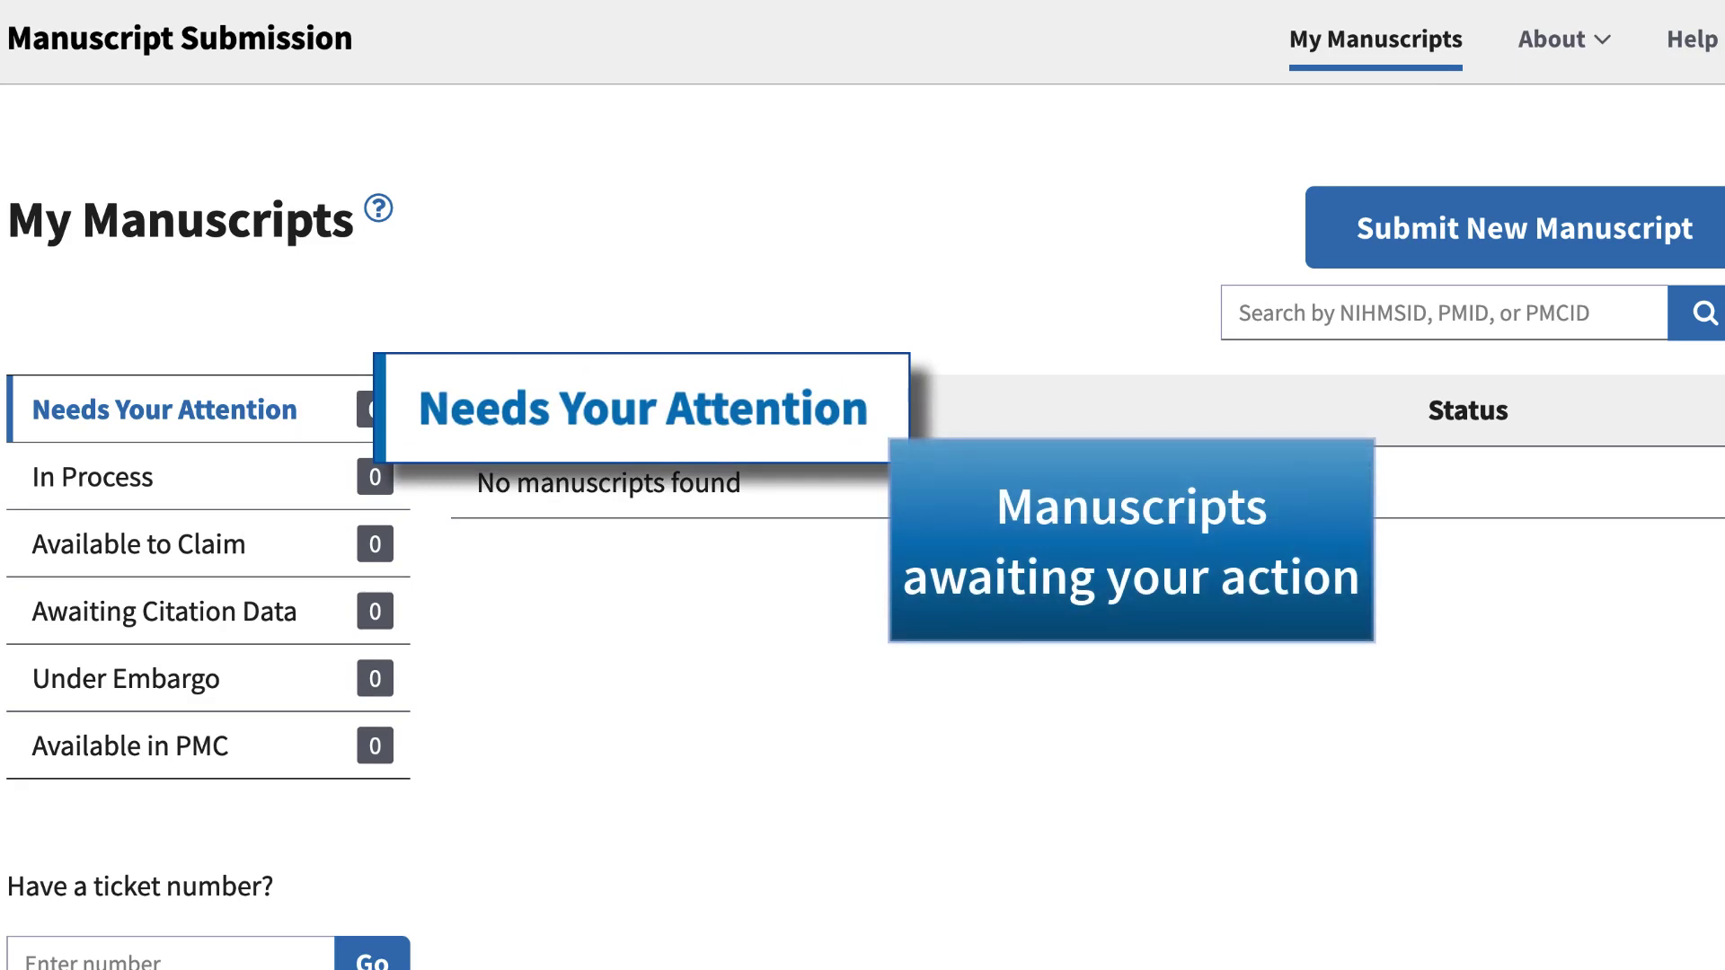
{"action": "left_click", "coordinate": [95, 476]}
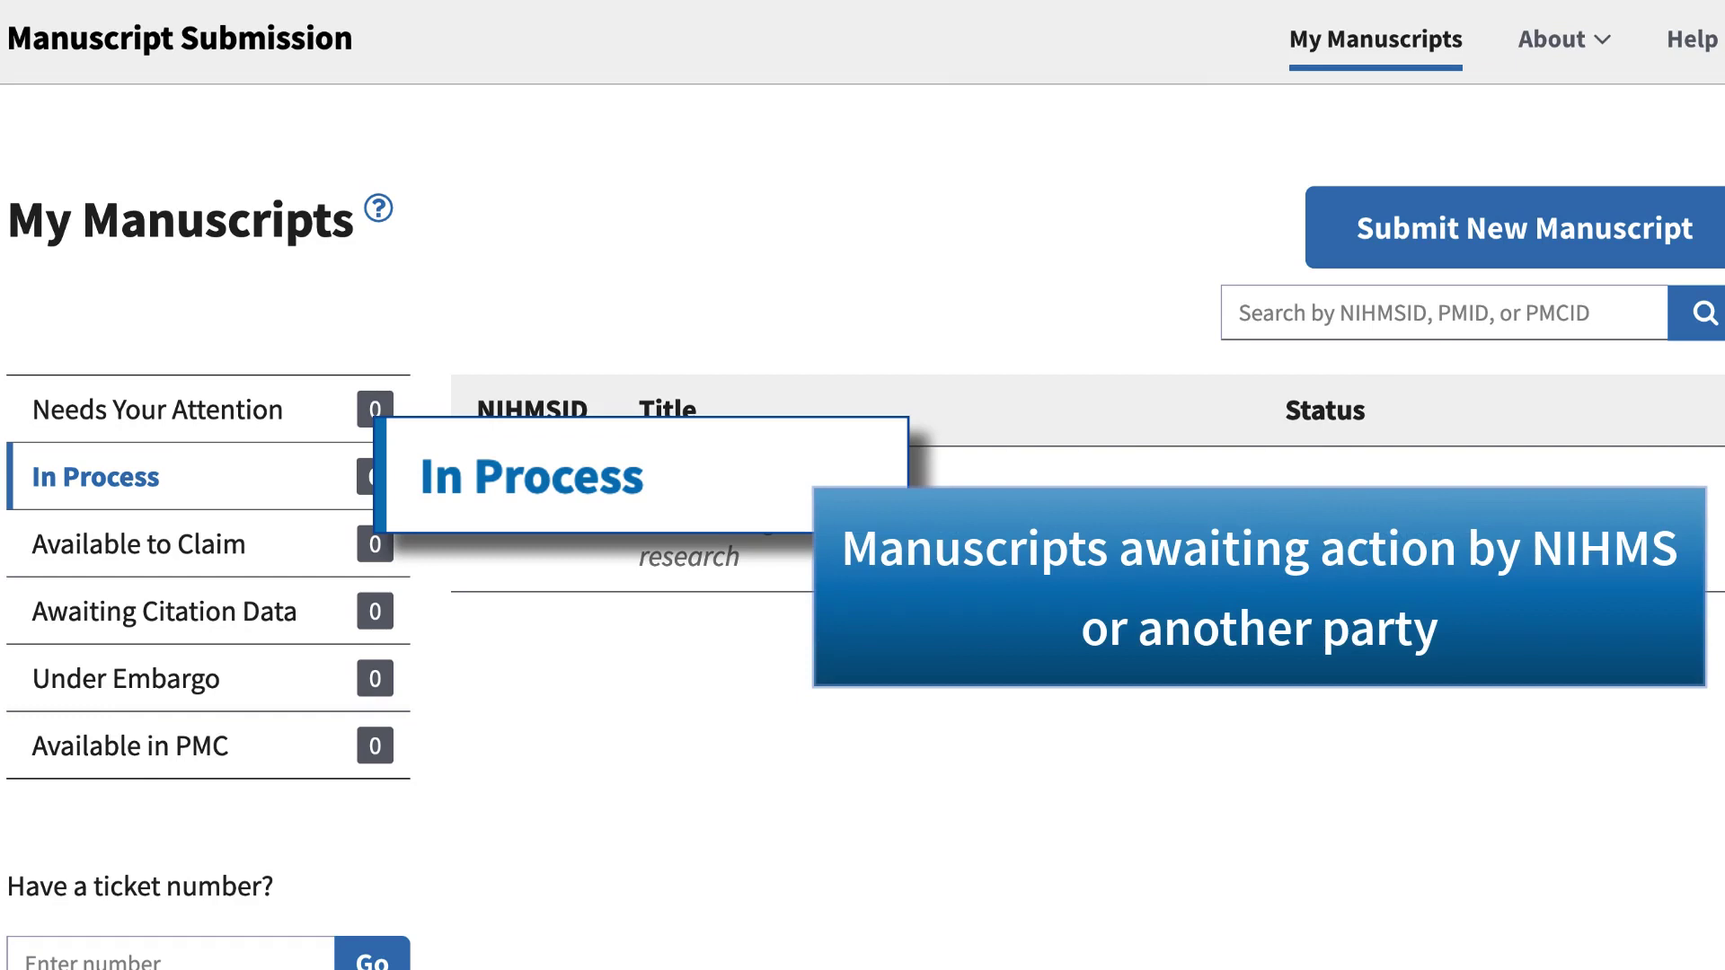
{"action": "left_click", "coordinate": [143, 543]}
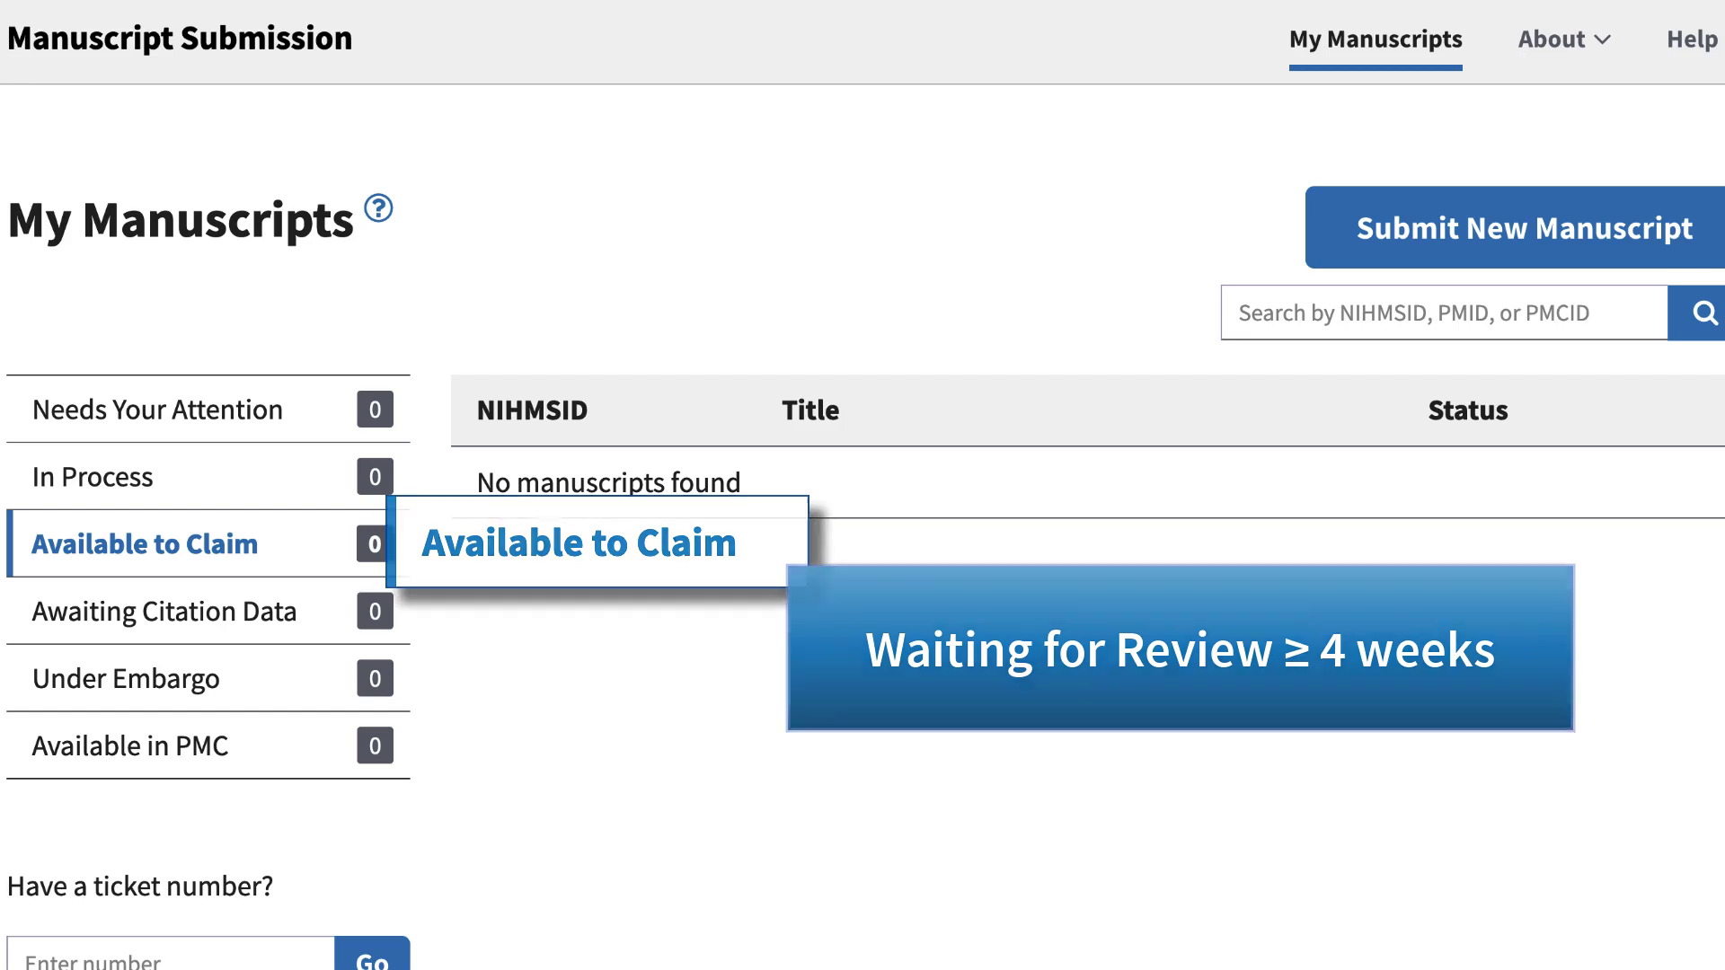
{"action": "left_click", "coordinate": [173, 611]}
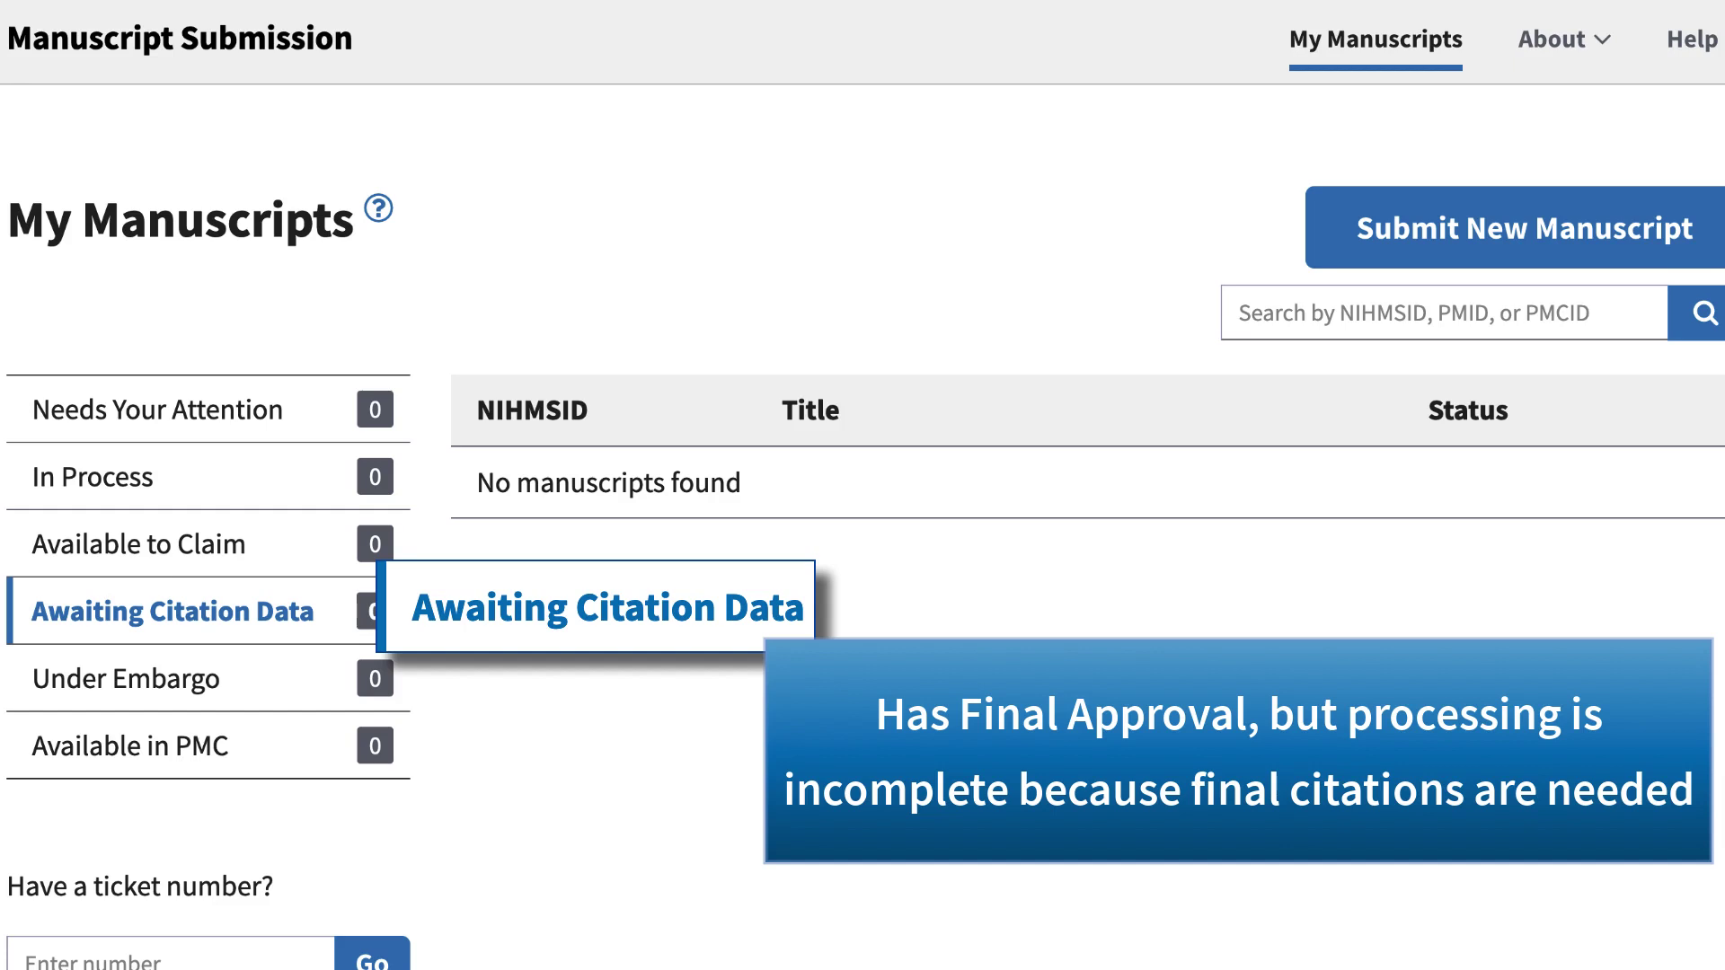
{"action": "left_click", "coordinate": [131, 678]}
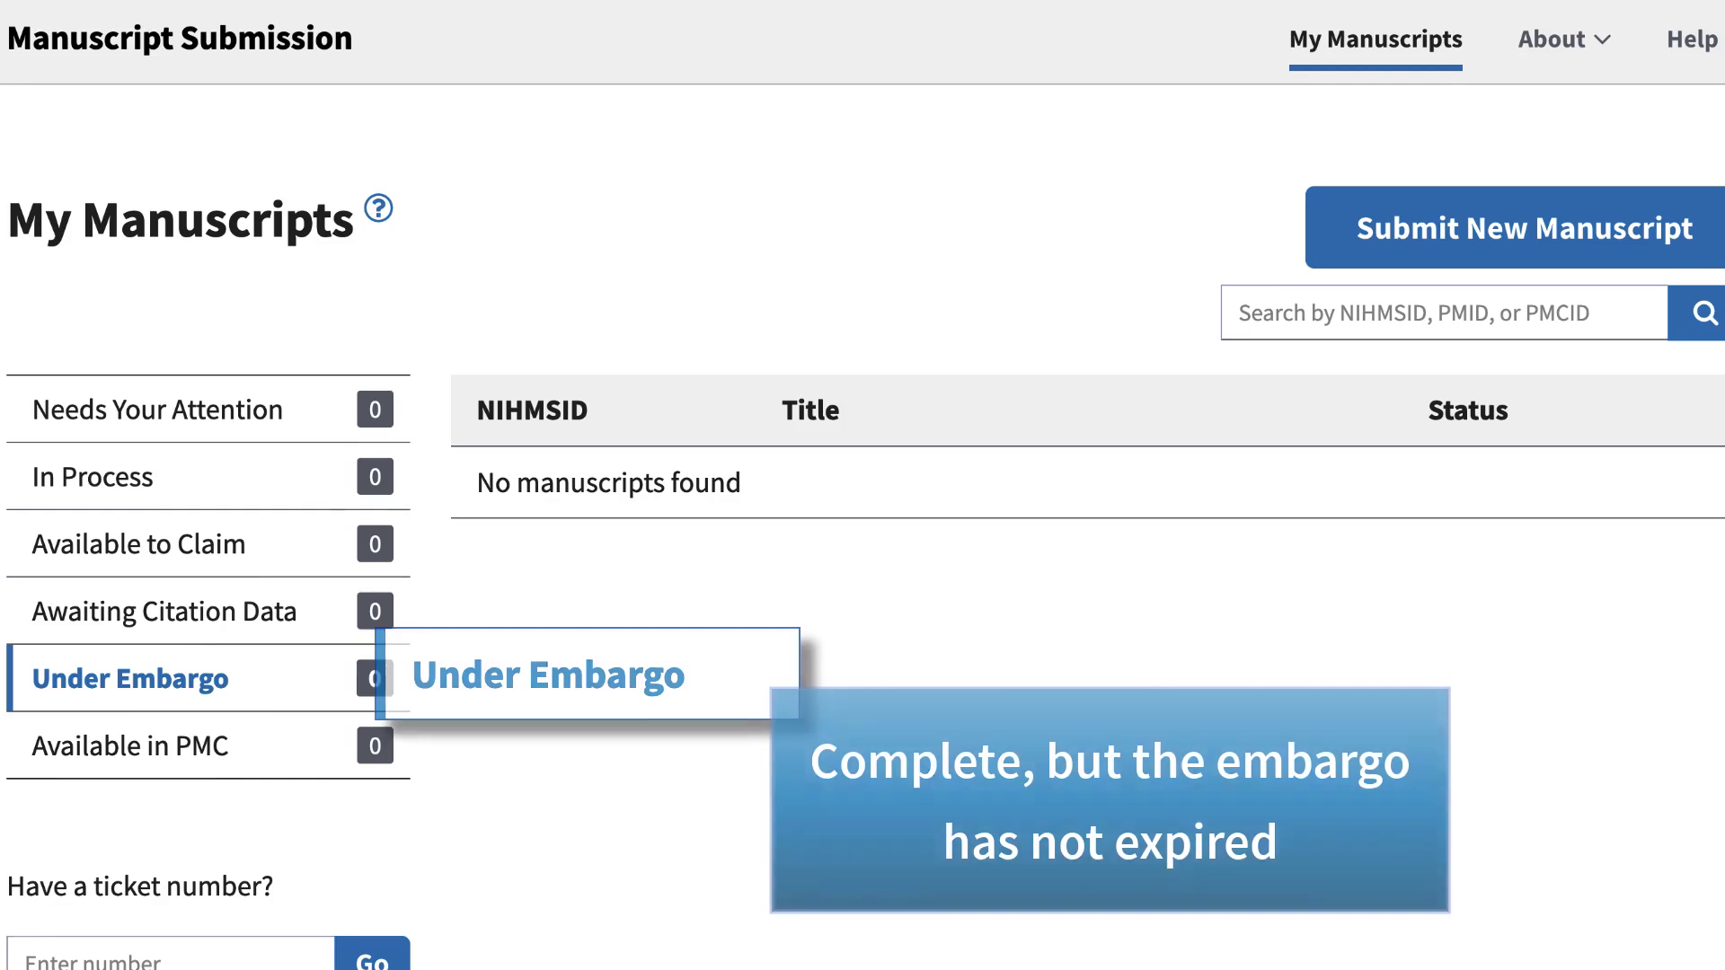
{"action": "left_click", "coordinate": [134, 745]}
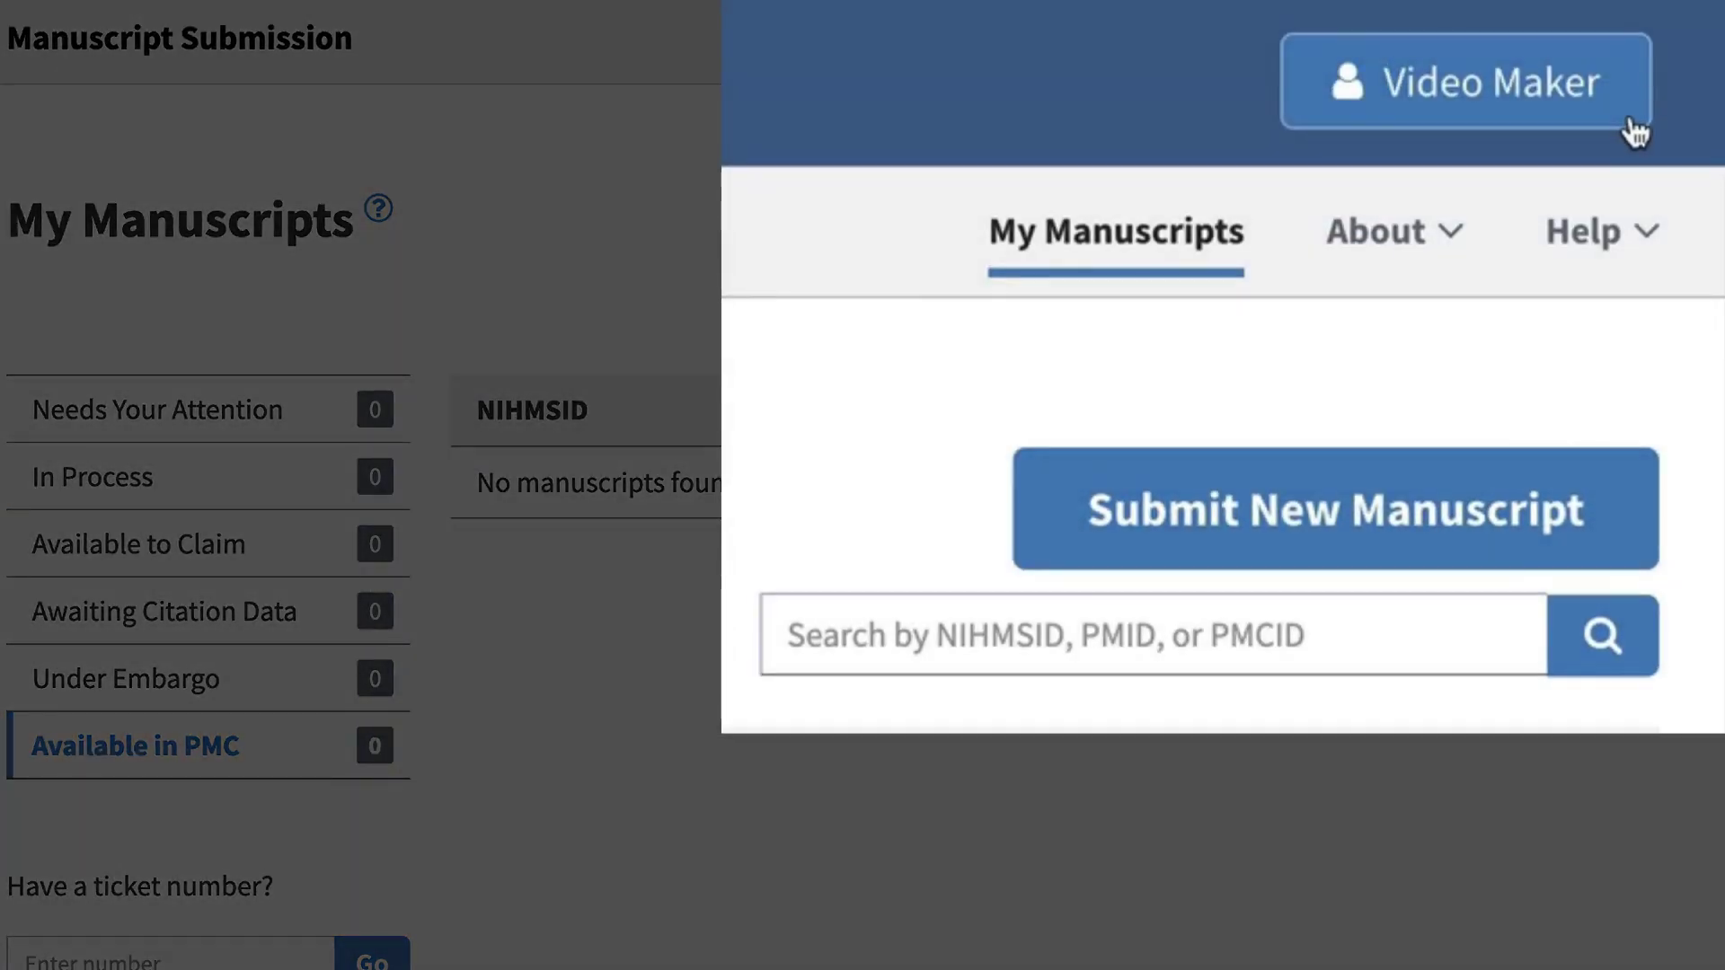
Step: Open the account options panel from your account name
{"action": "left_click", "coordinate": [1635, 133]}
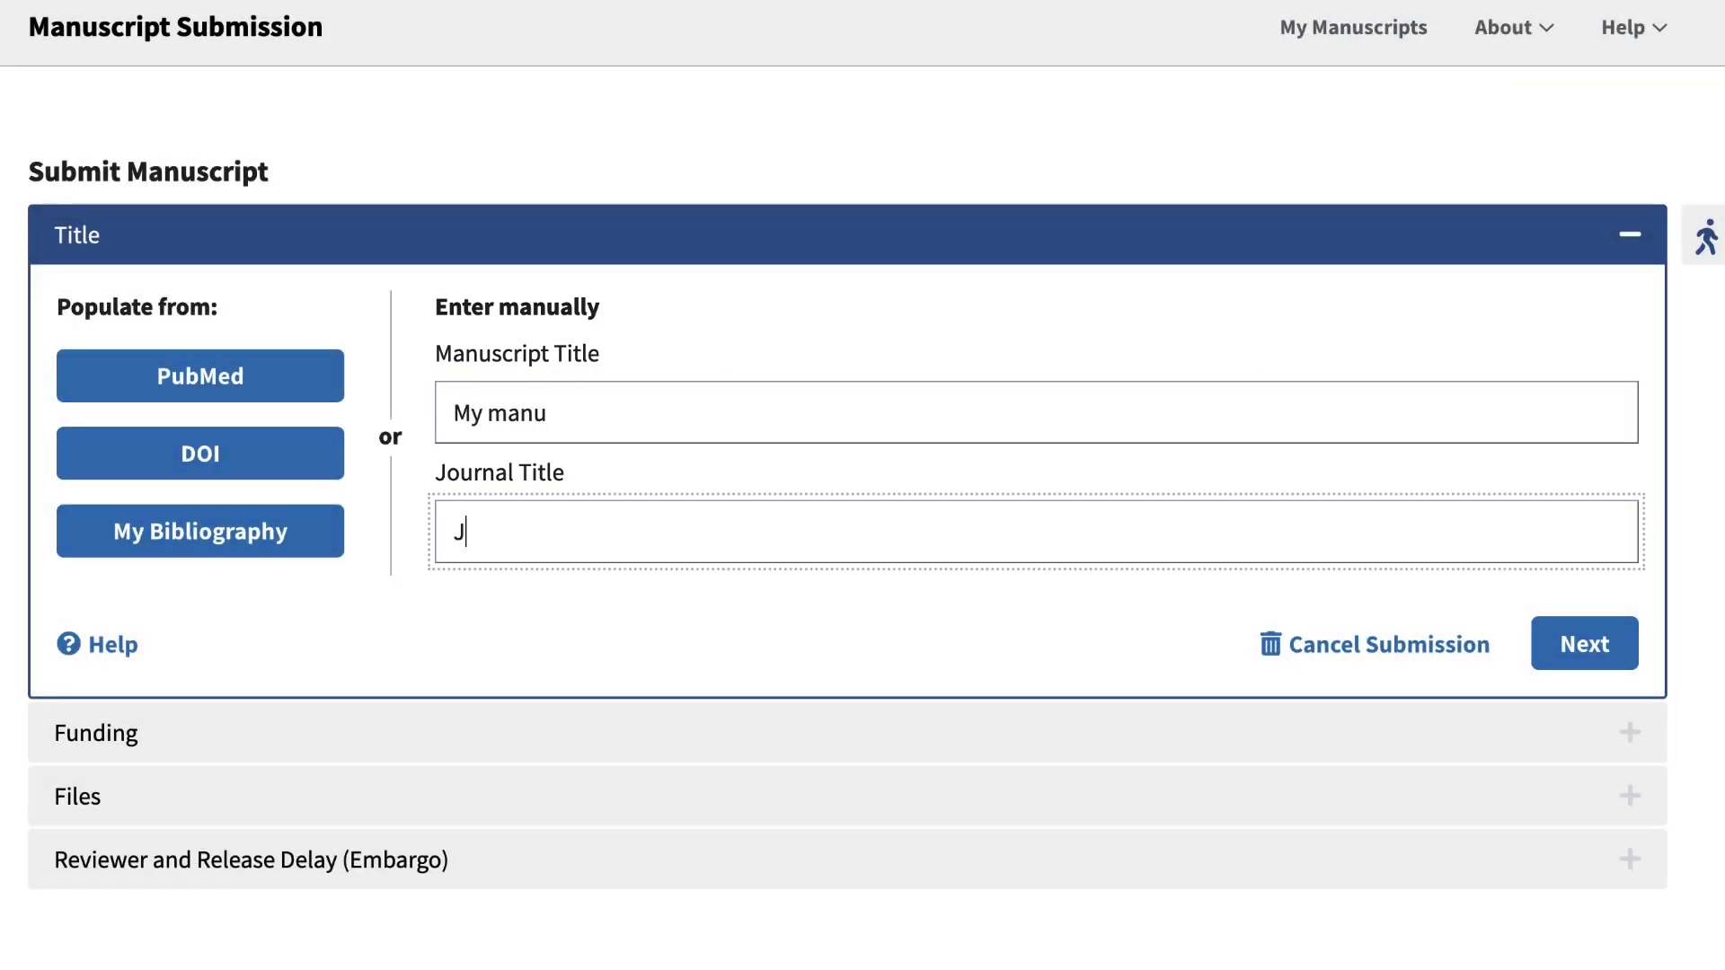
Step: Set the journal to 'Journal of gastroenterology and hepatology research' from the suggestions and continue
{"action": "type", "text": "Journal of"}
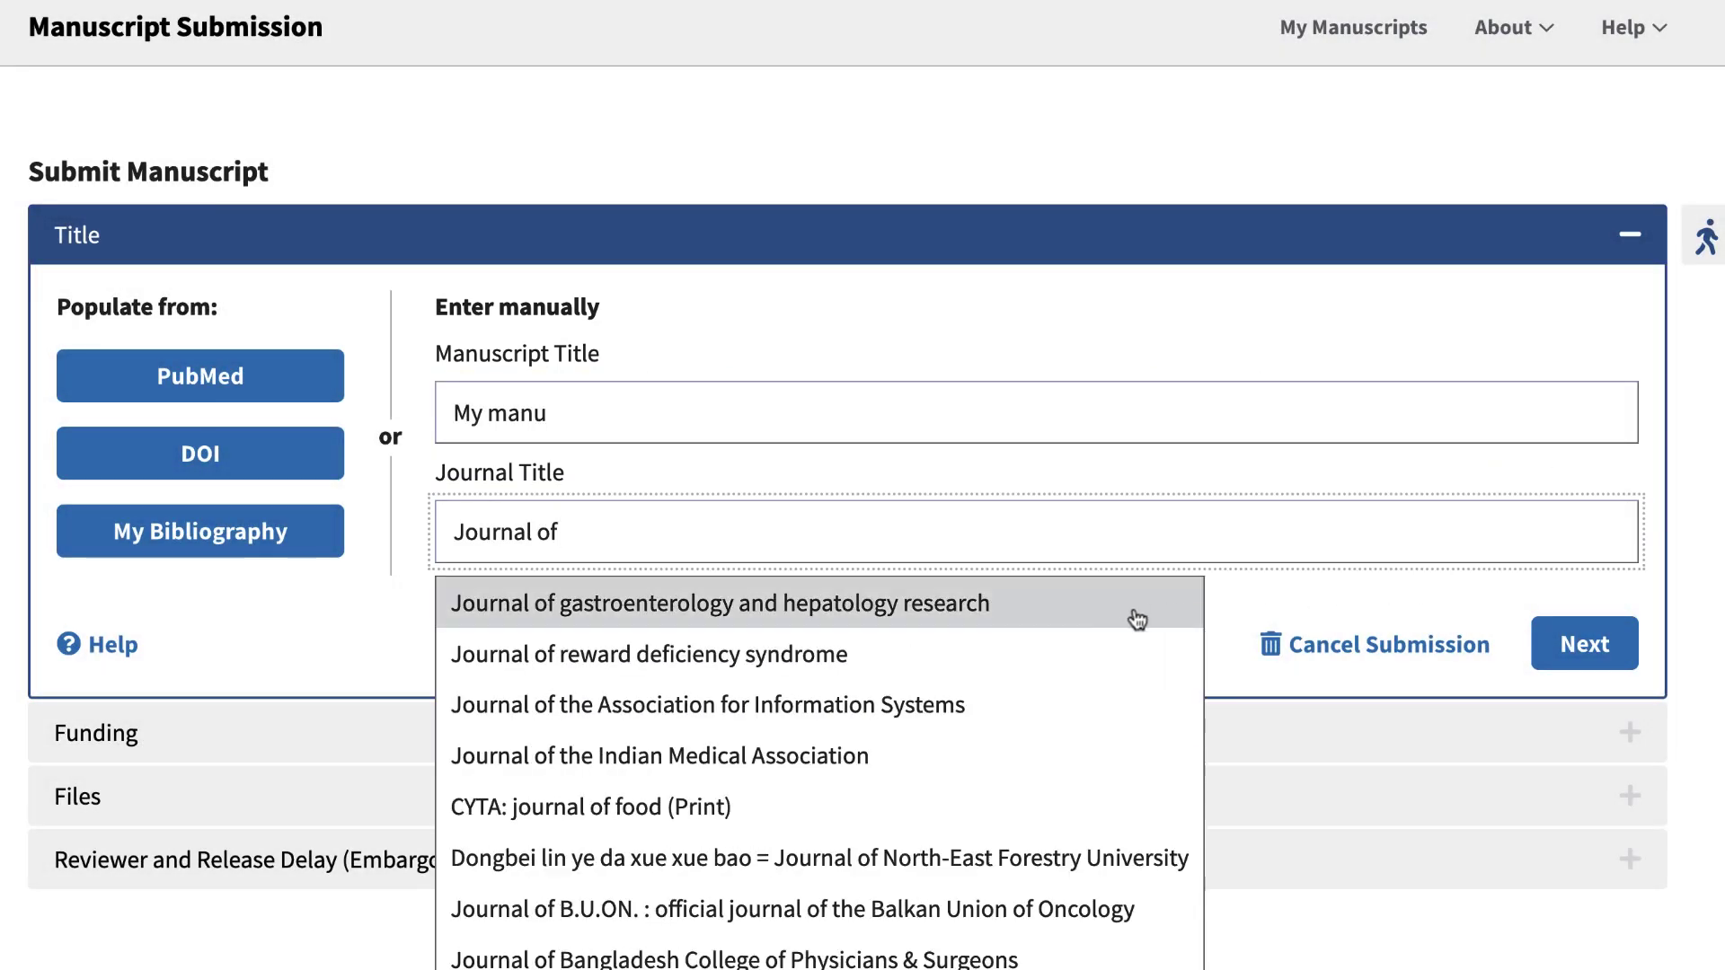
{"action": "left_click", "coordinate": [1119, 618]}
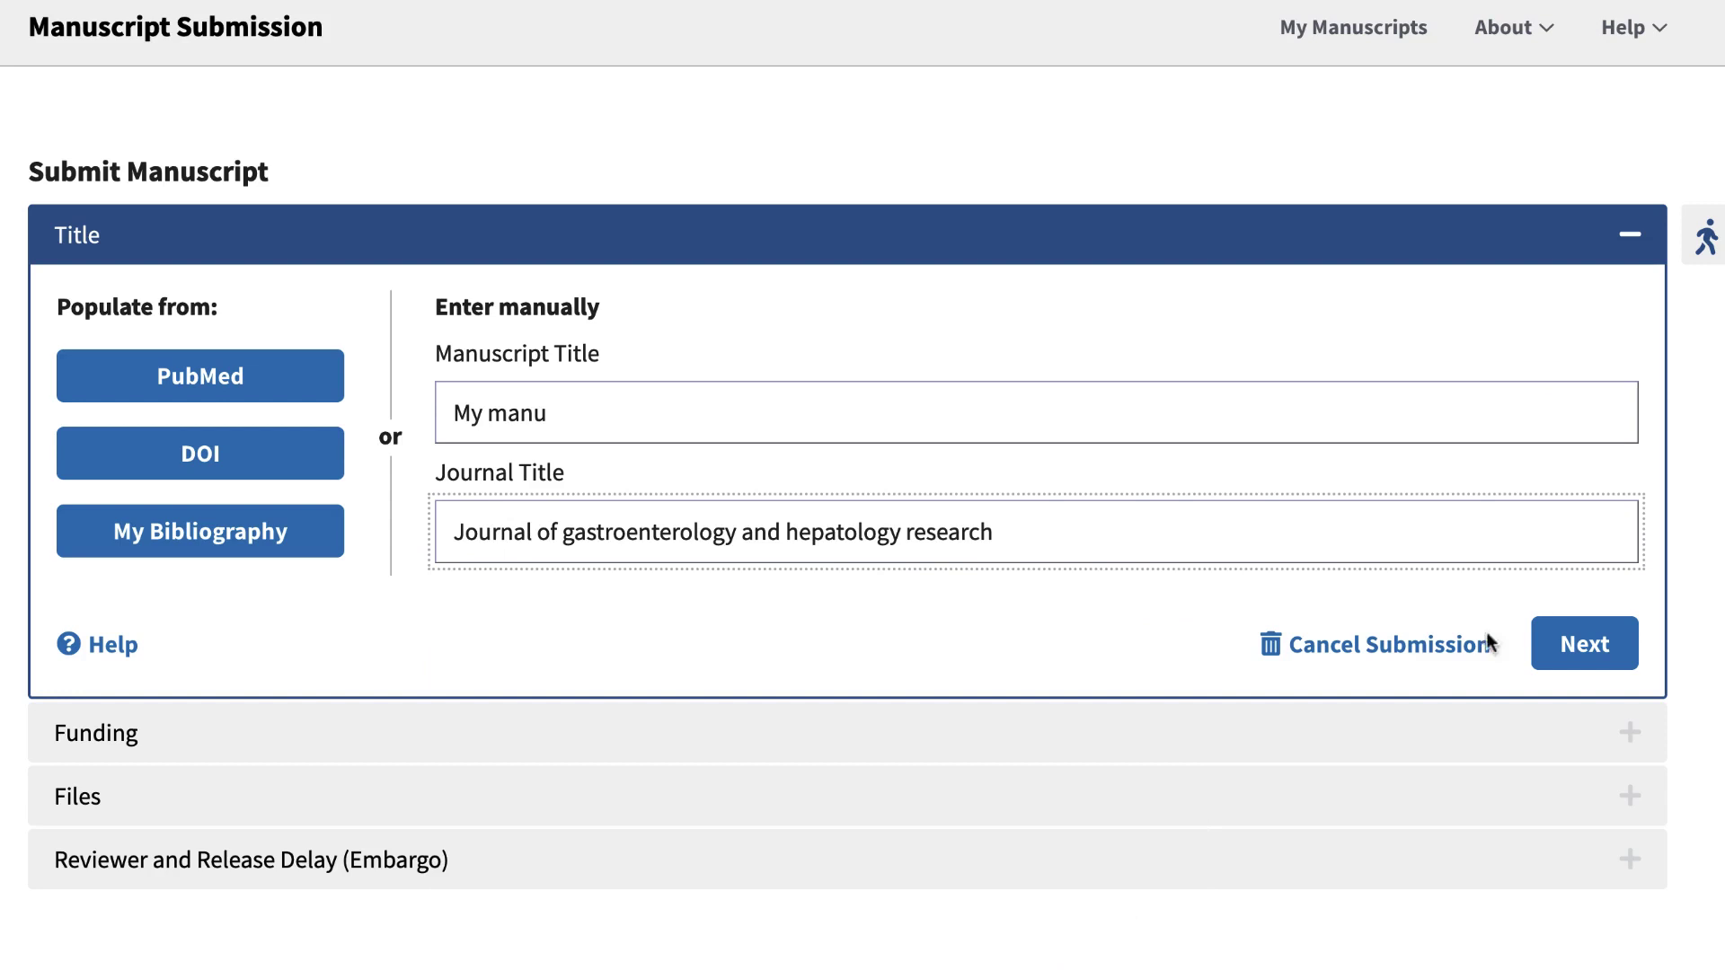
{"action": "left_click", "coordinate": [1540, 642]}
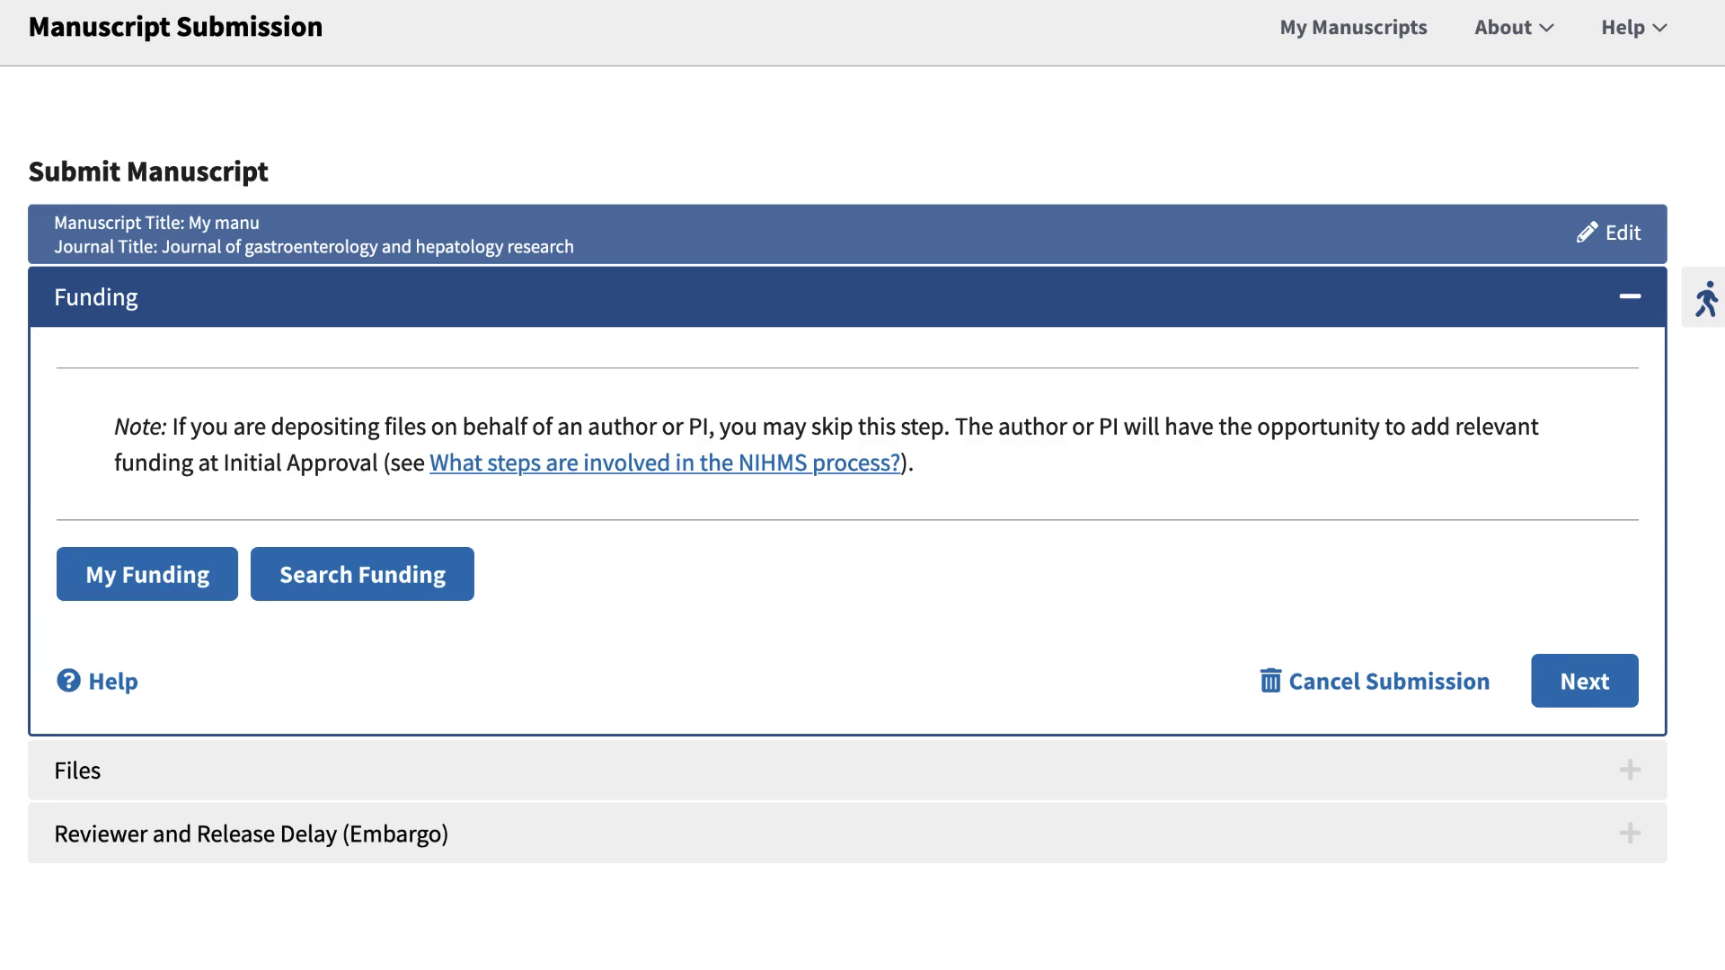
Step: Find award R01 GM100051, add it as the manuscript's funding, and continue
{"action": "left_click", "coordinate": [296, 600]}
{"action": "type", "text": "R01 GM100051"}
{"action": "key", "text": "Return"}
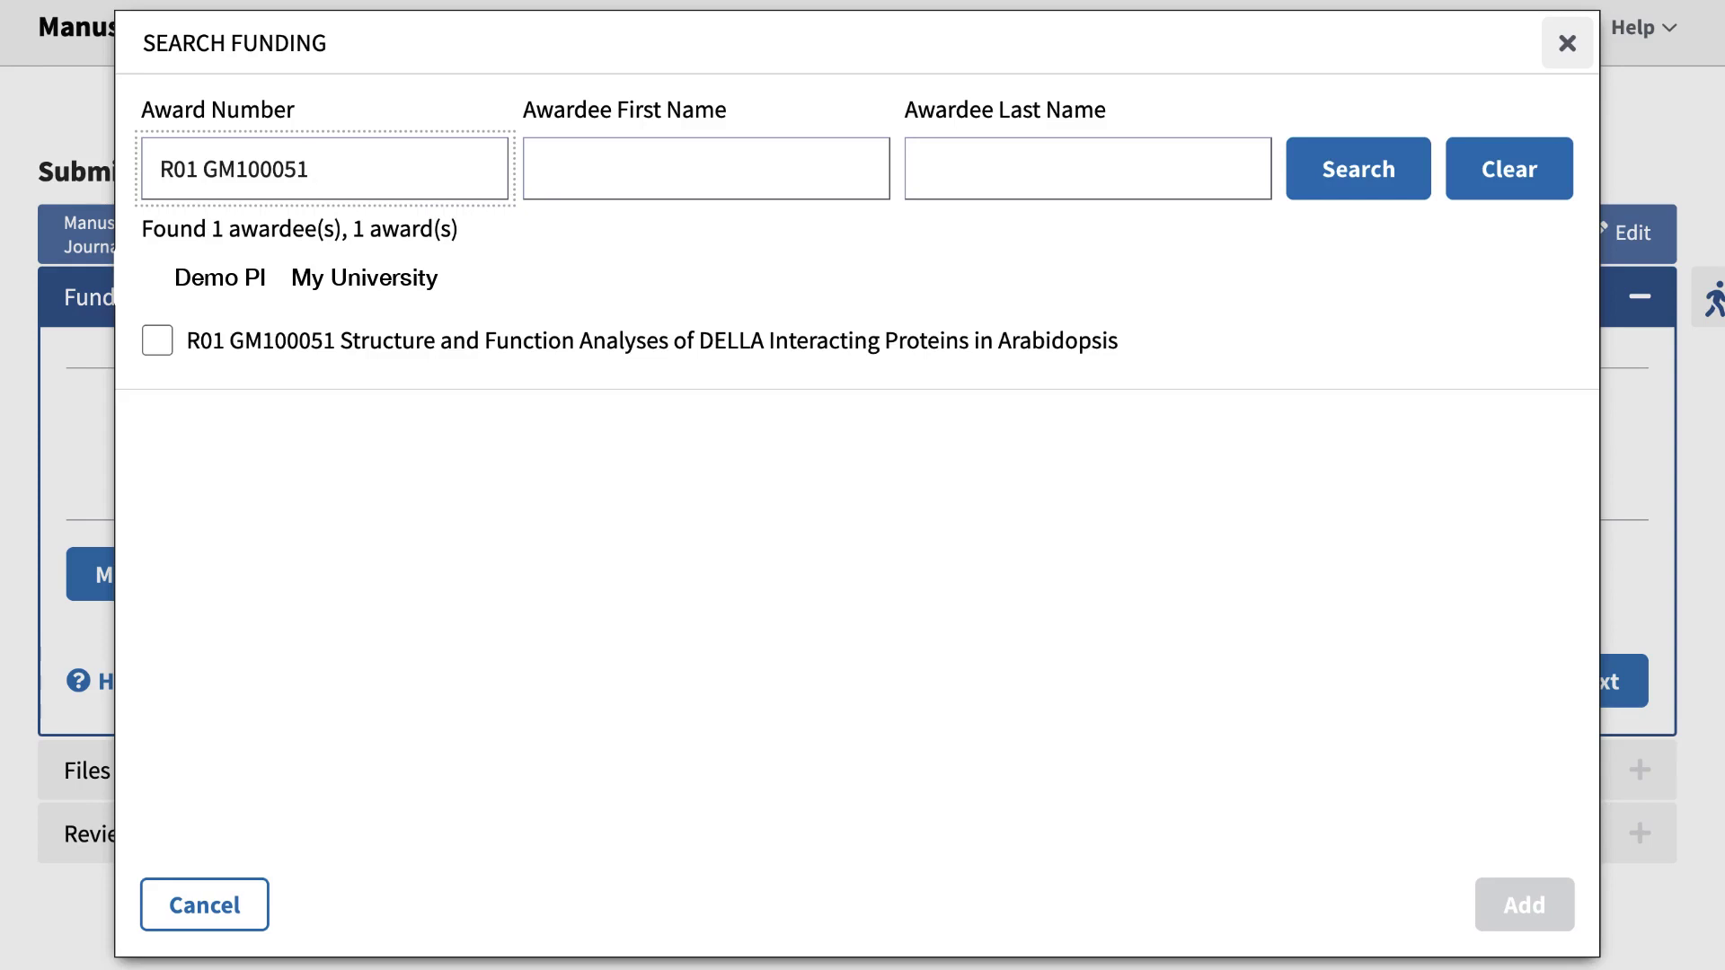
{"action": "left_click", "coordinate": [155, 344]}
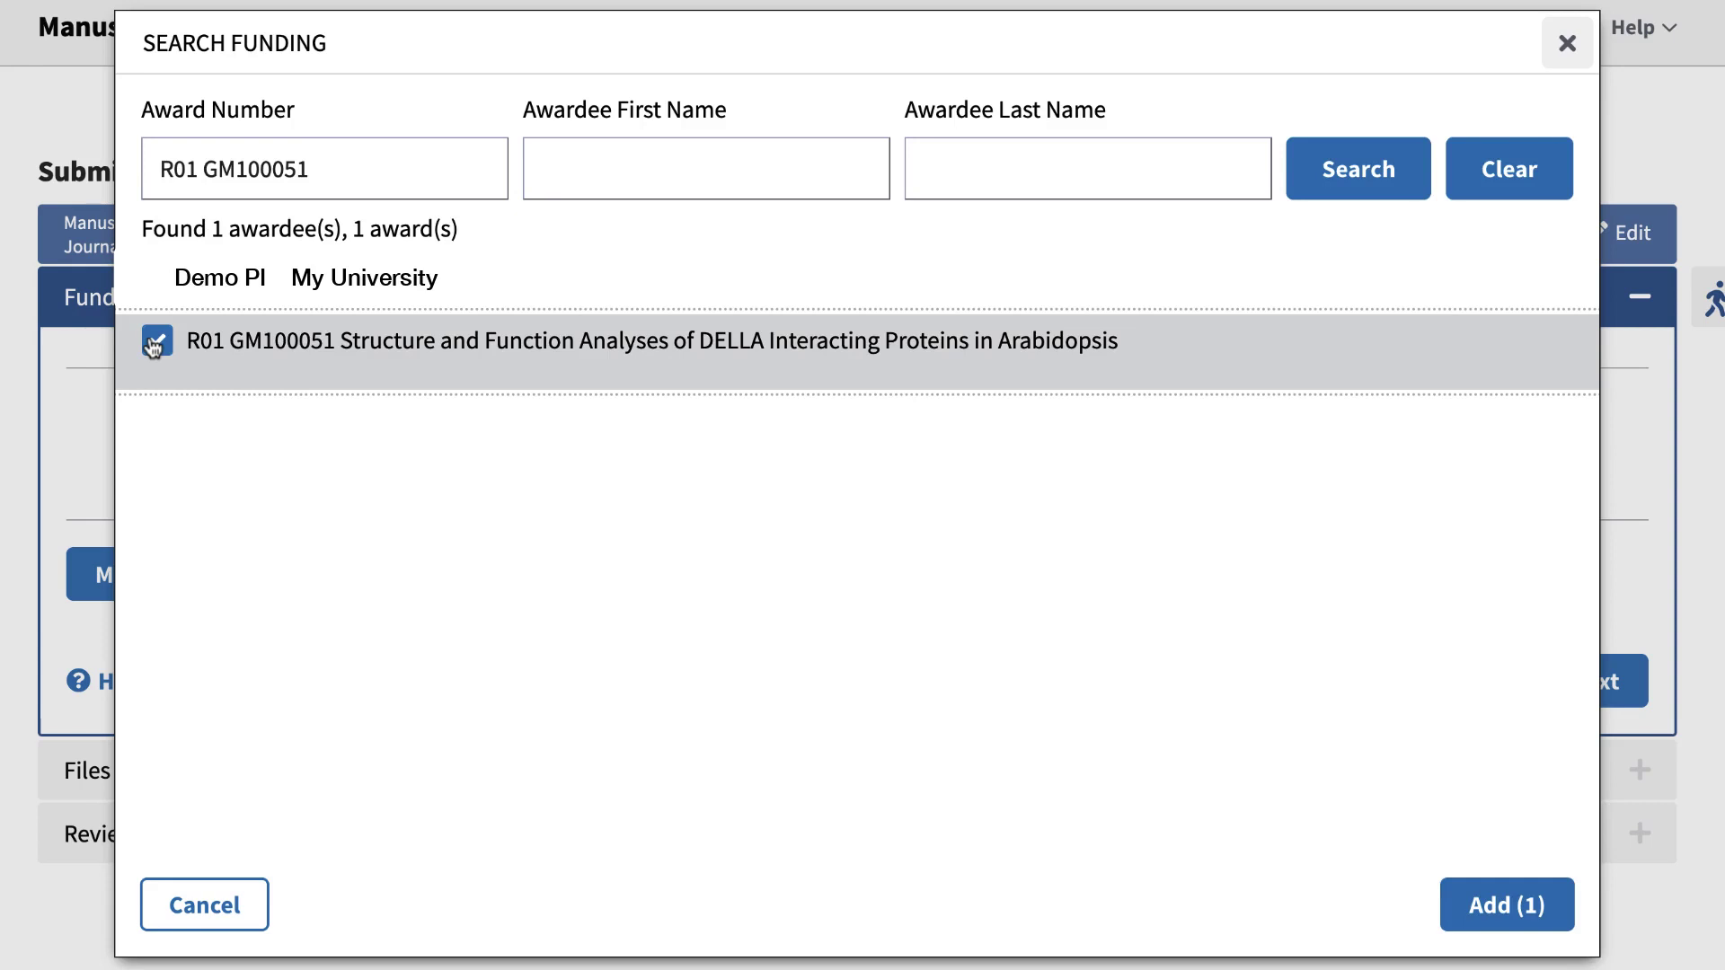
{"action": "left_click", "coordinate": [1453, 916]}
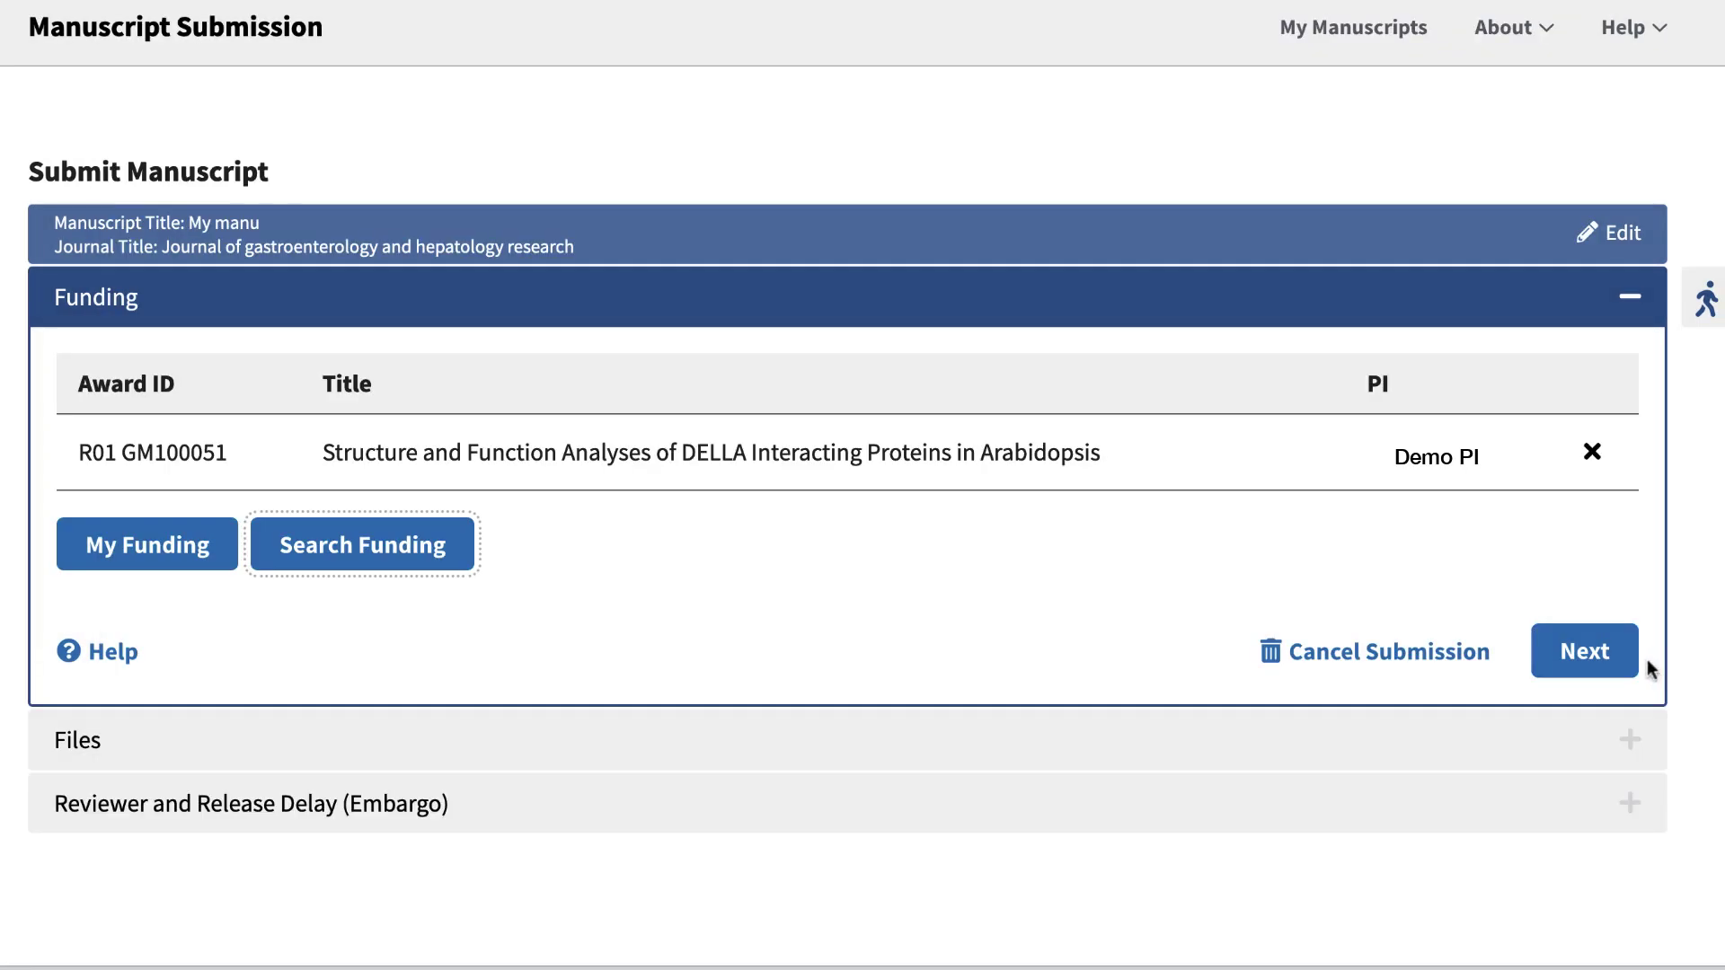
{"action": "left_click", "coordinate": [1631, 660]}
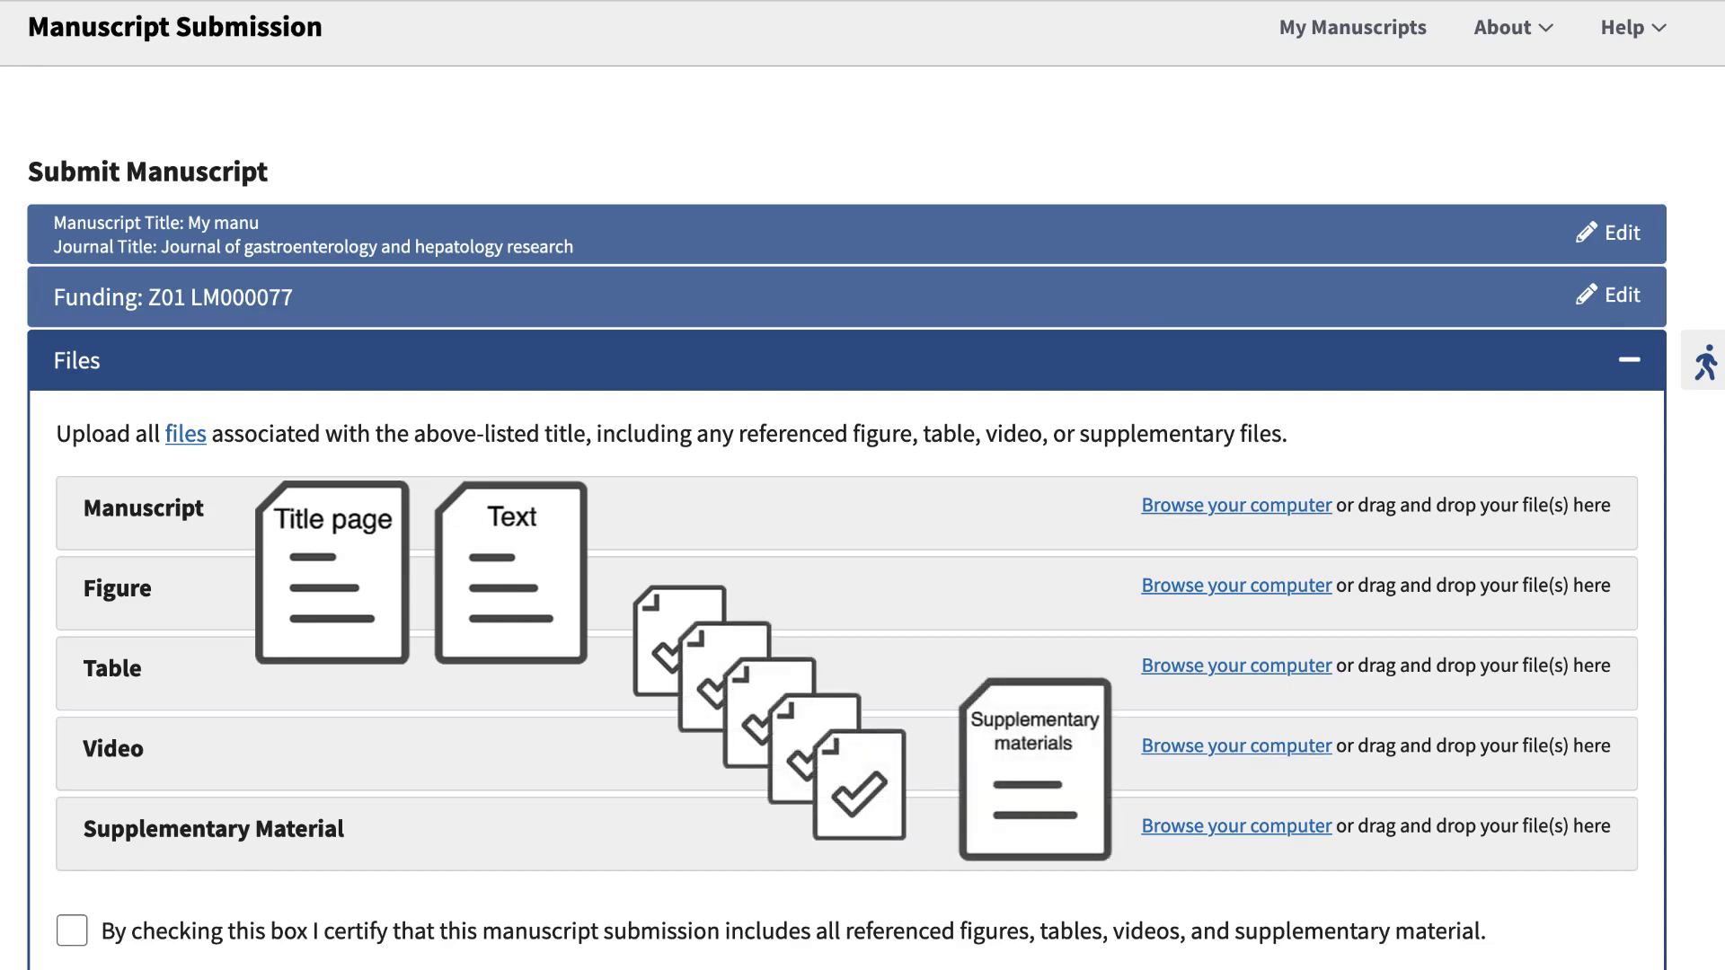
Step: Upload the manuscript and figure files labelled 'My manu' and 'Figure 1a', certify completeness, and continue
{"action": "left_click_drag", "start_coordinate": [1723, 521], "coordinate": [1529, 531]}
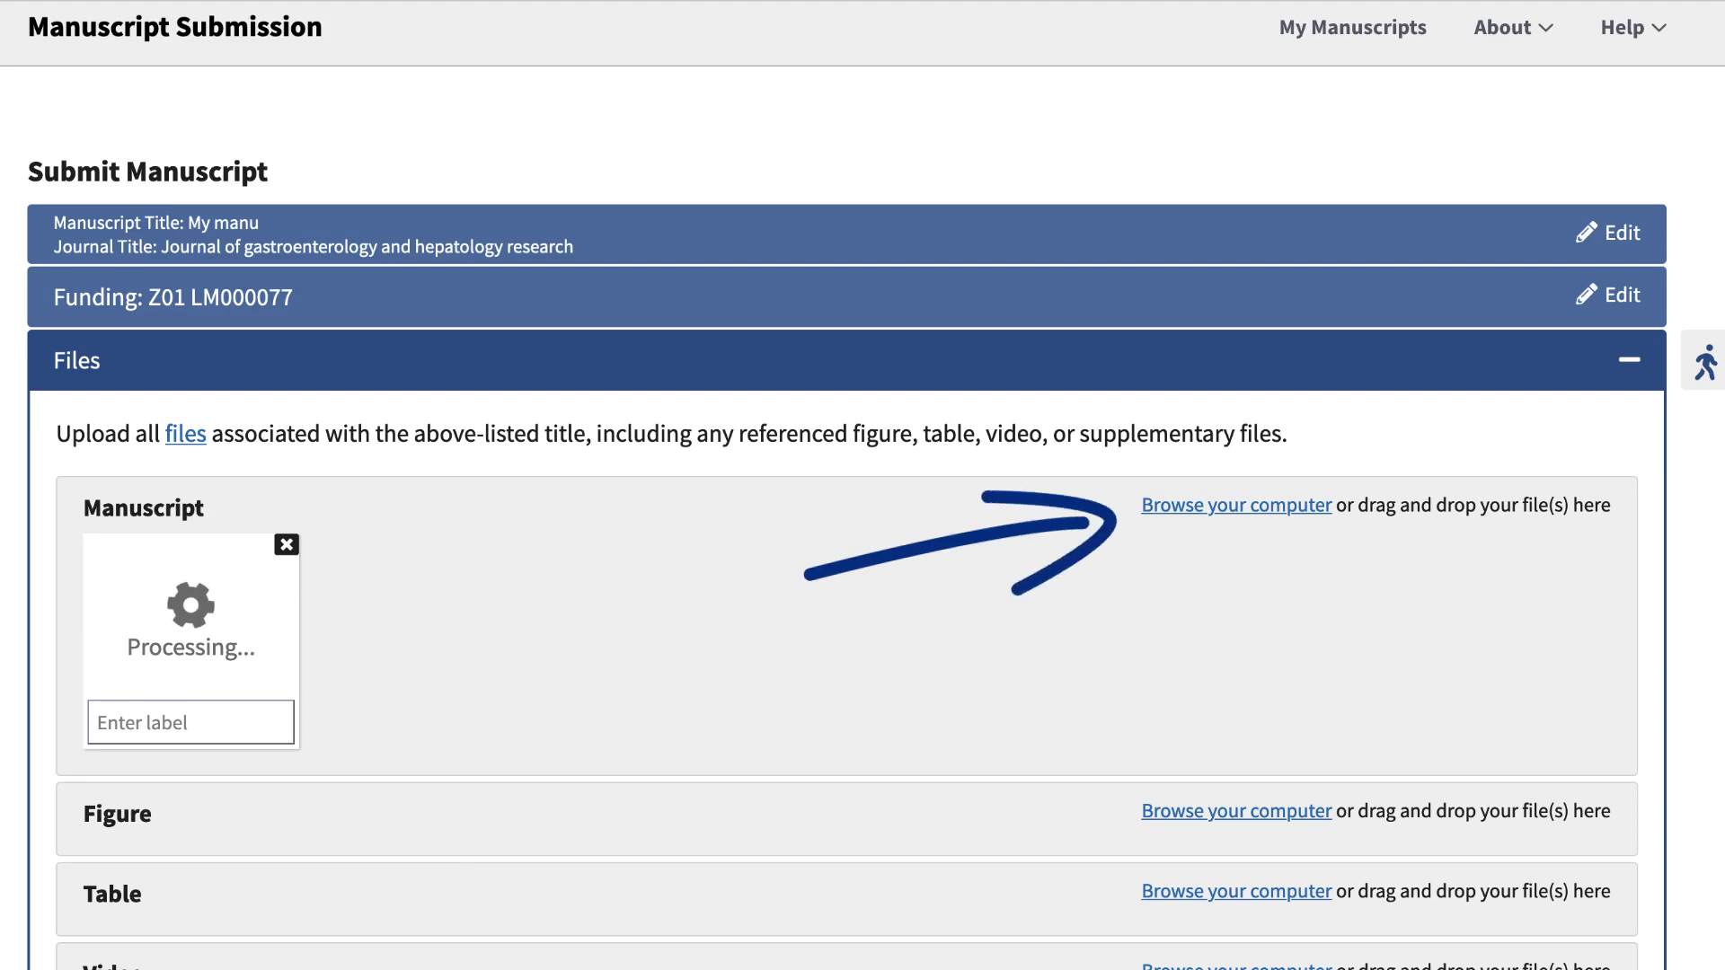
{"action": "left_click_drag", "start_coordinate": [1723, 575], "coordinate": [1044, 813]}
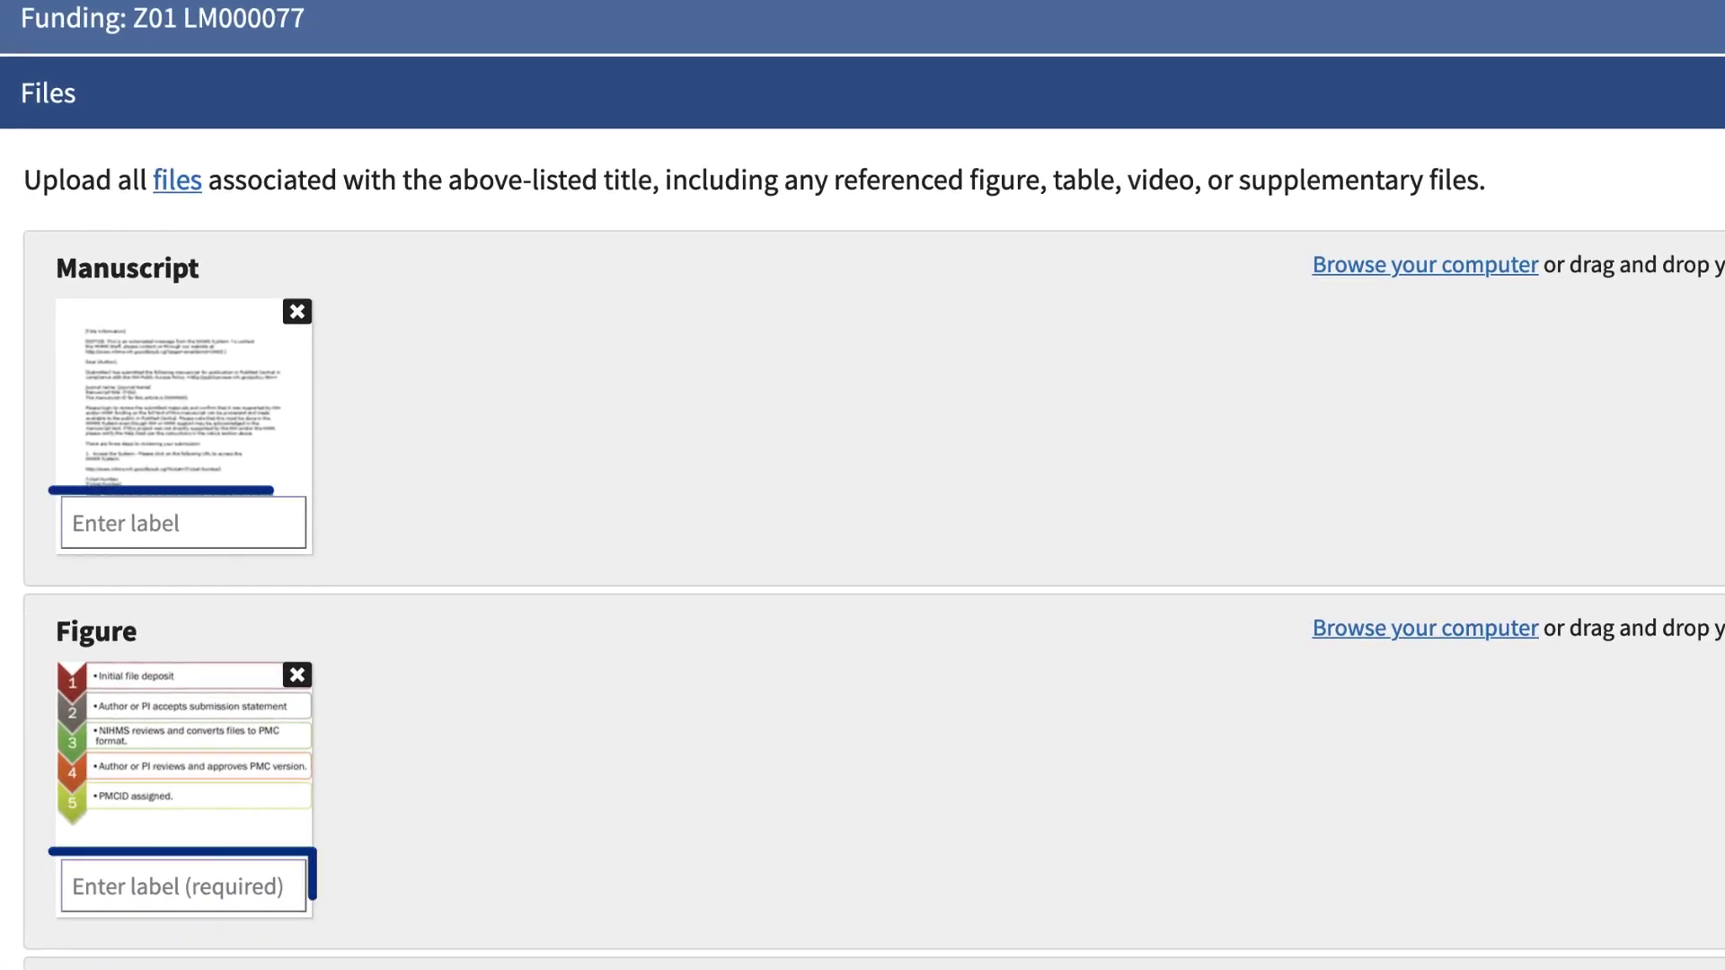
{"action": "left_click", "coordinate": [204, 613]}
{"action": "type", "text": "My manu"}
{"action": "left_click", "coordinate": [179, 887]}
{"action": "type", "text": "Figure 1a"}
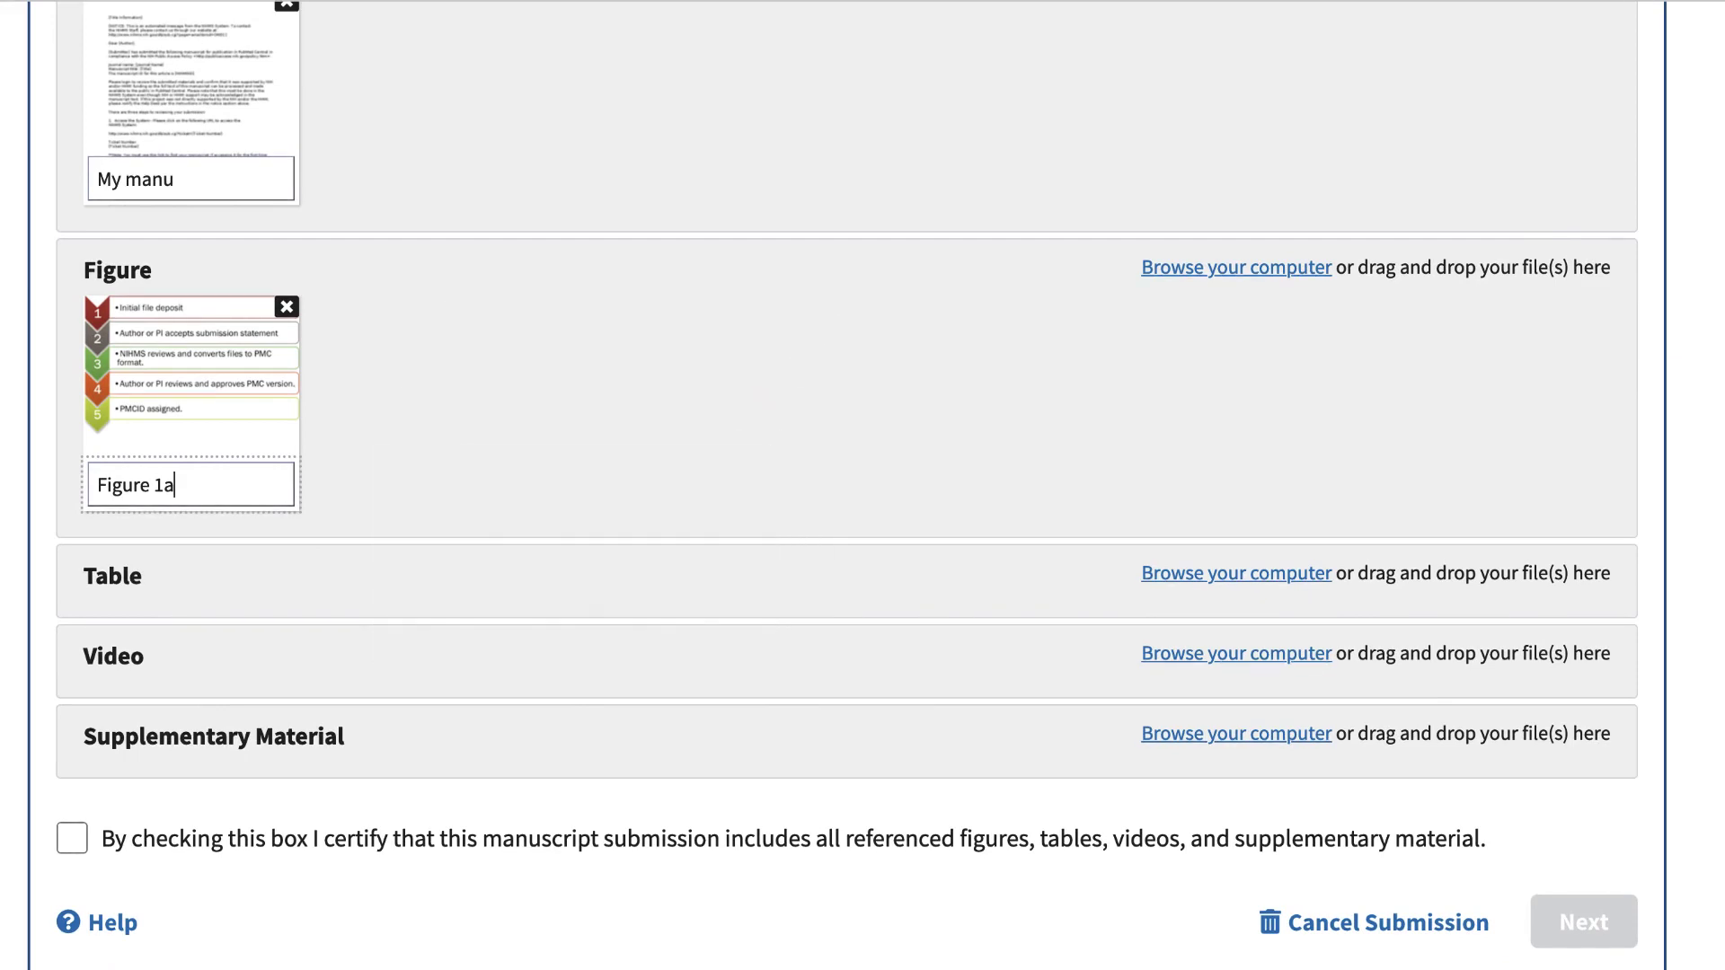
{"action": "left_click", "coordinate": [73, 843]}
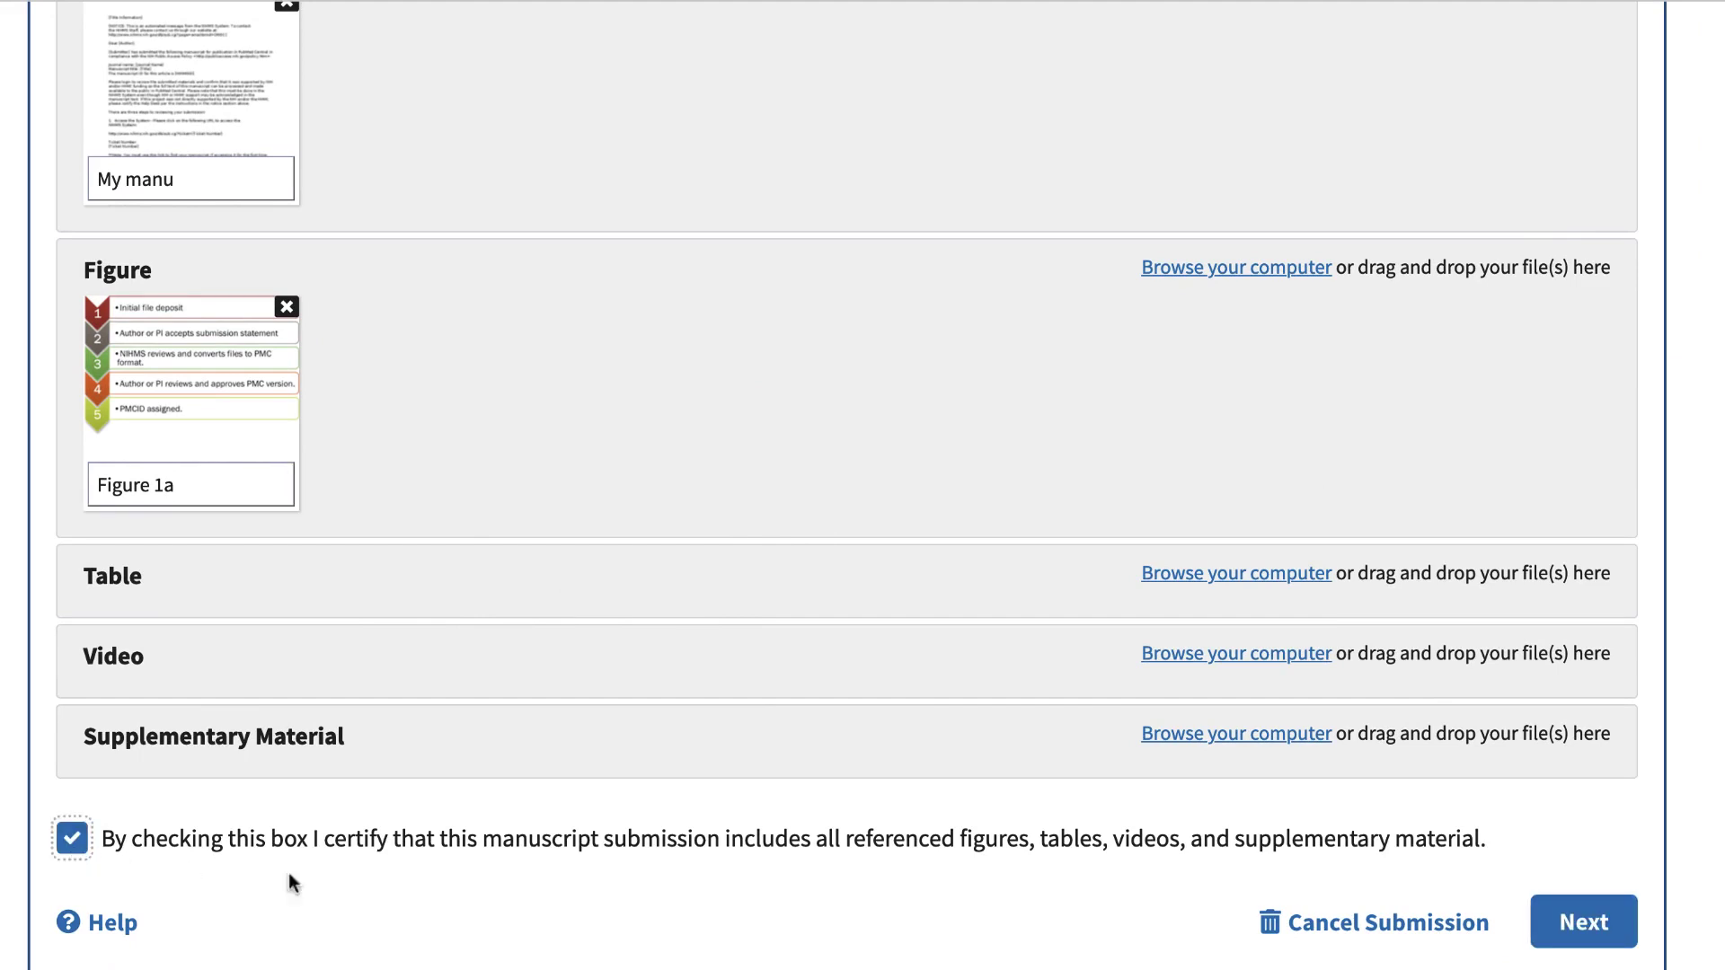
{"action": "left_click", "coordinate": [1545, 928]}
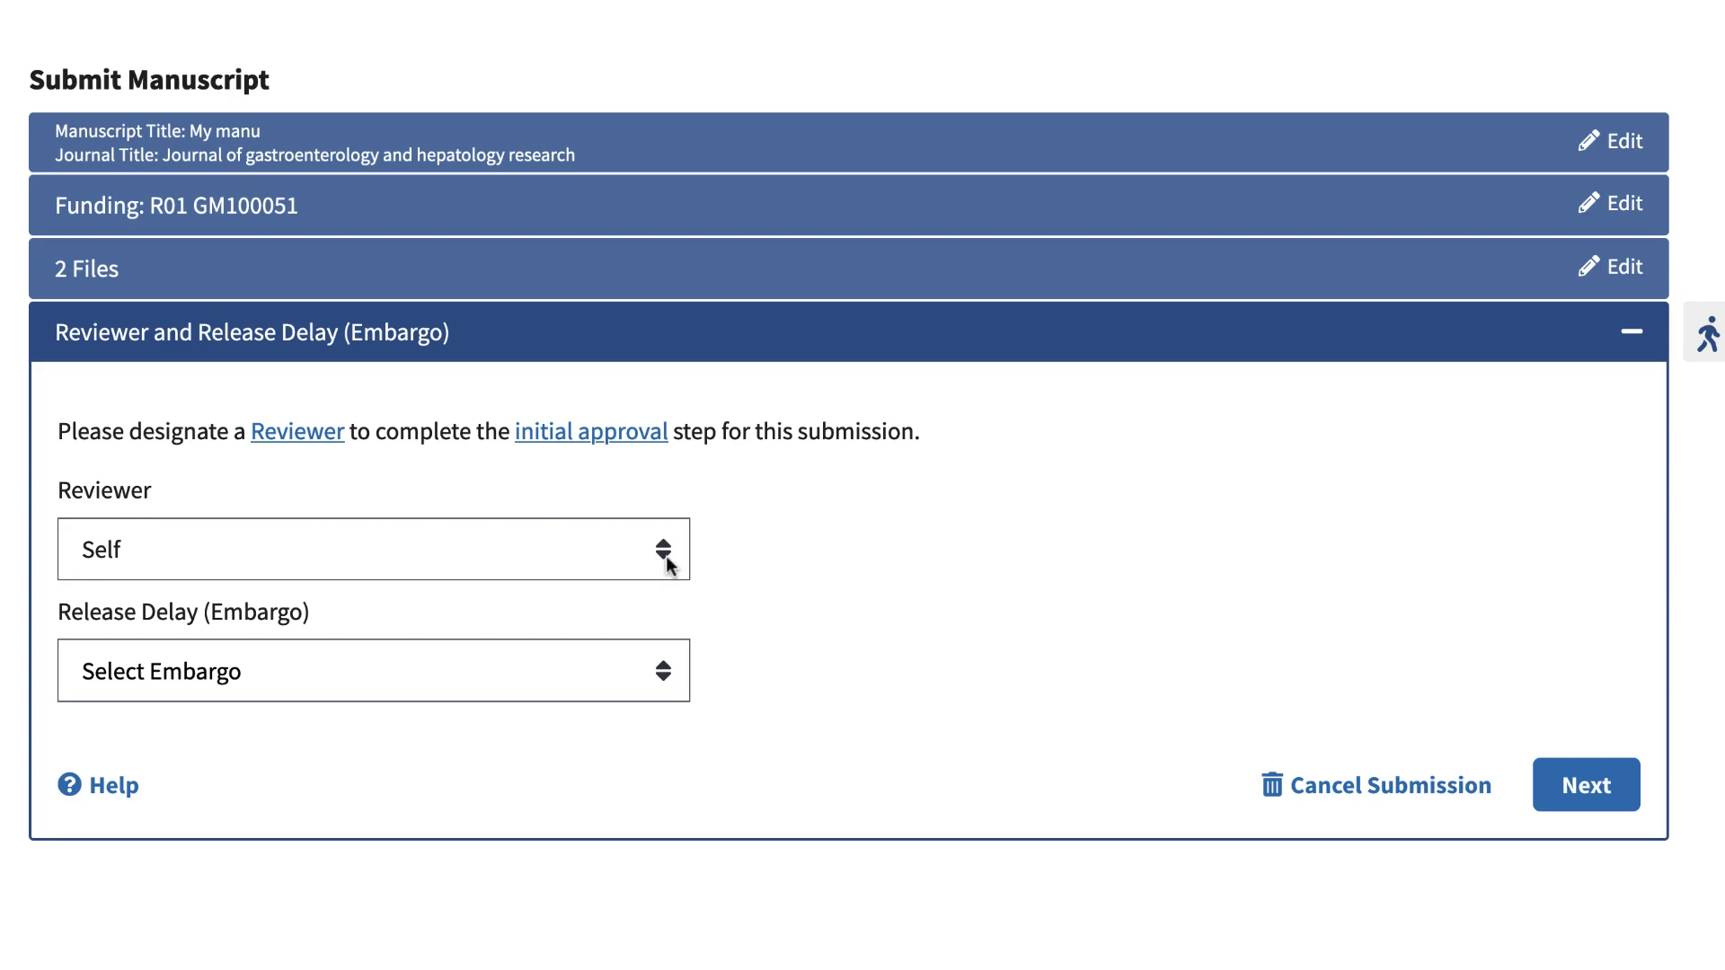
Step: Keep Self as reviewer, set the release delay to 2 months, and continue
{"action": "left_click", "coordinate": [666, 556]}
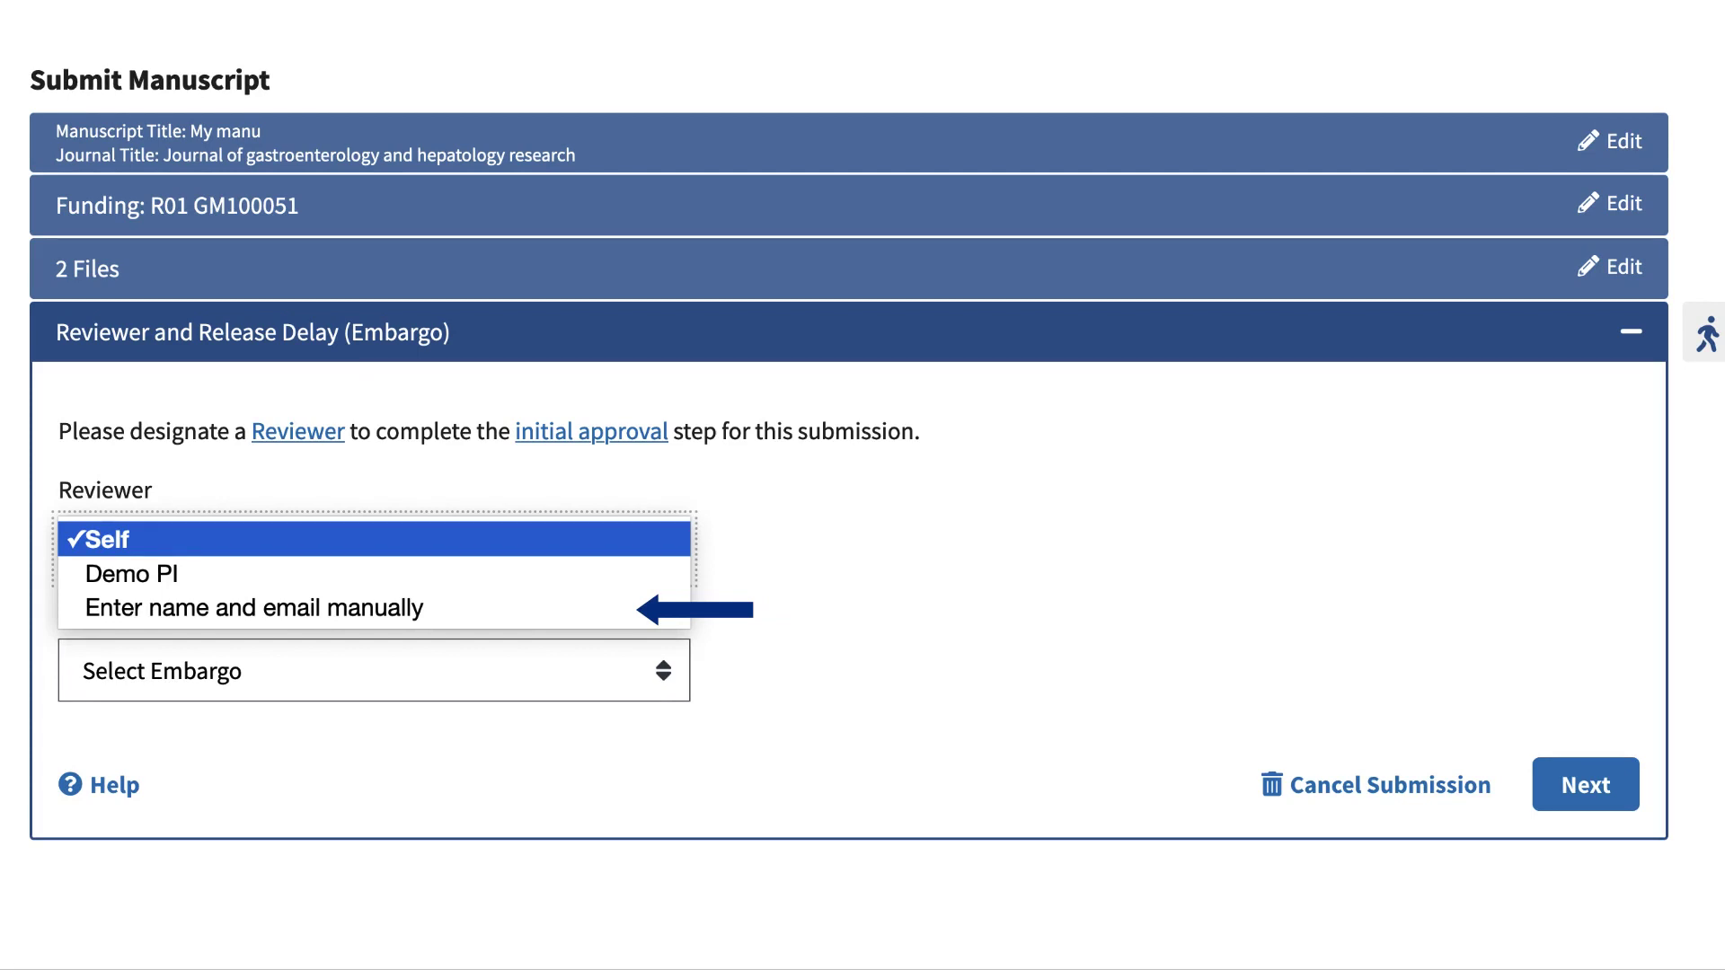
{"action": "left_click", "coordinate": [667, 555]}
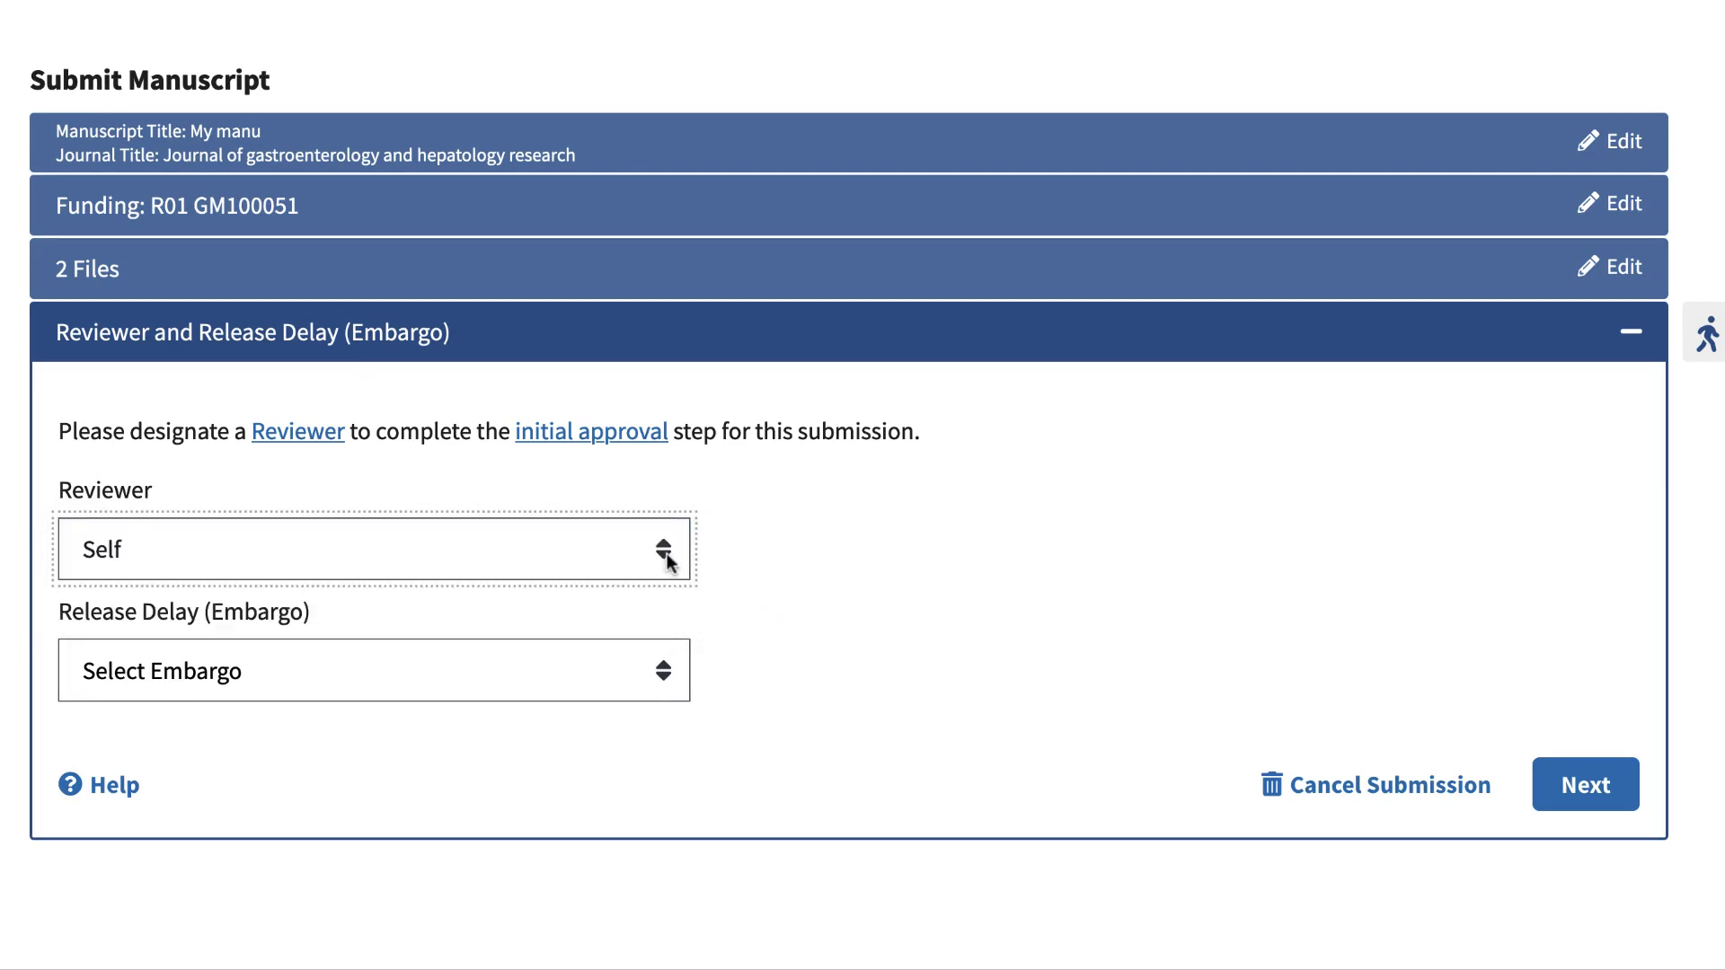
{"action": "left_click", "coordinate": [668, 662]}
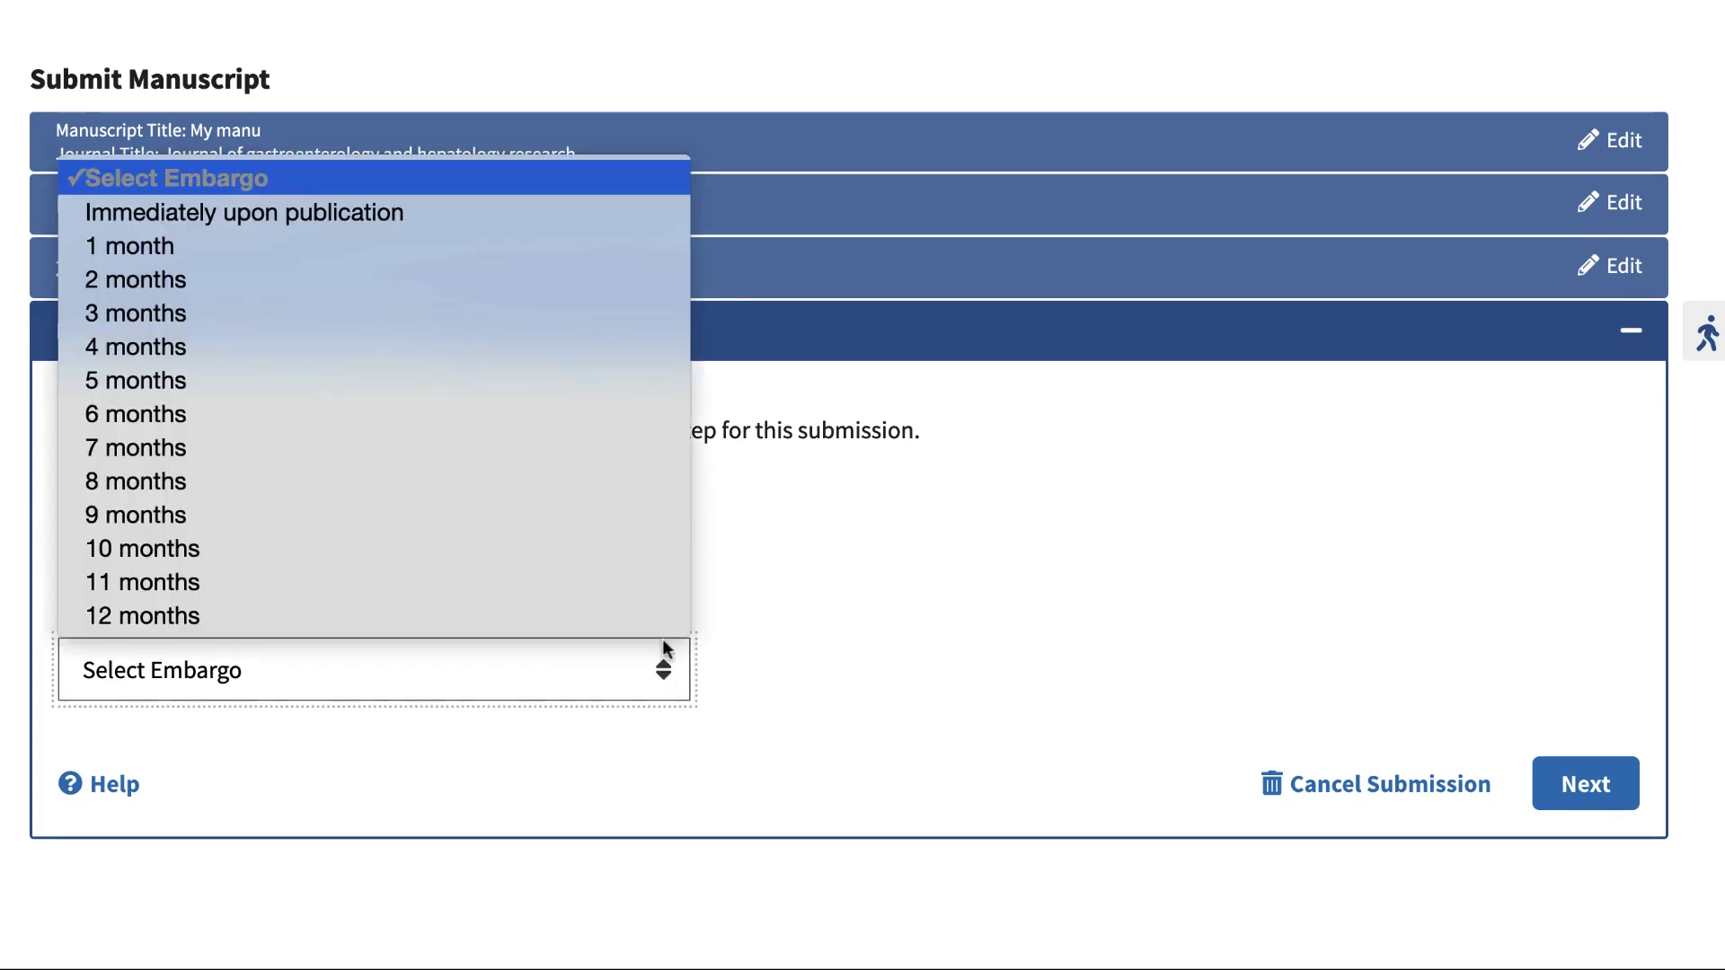
{"action": "left_click", "coordinate": [650, 289]}
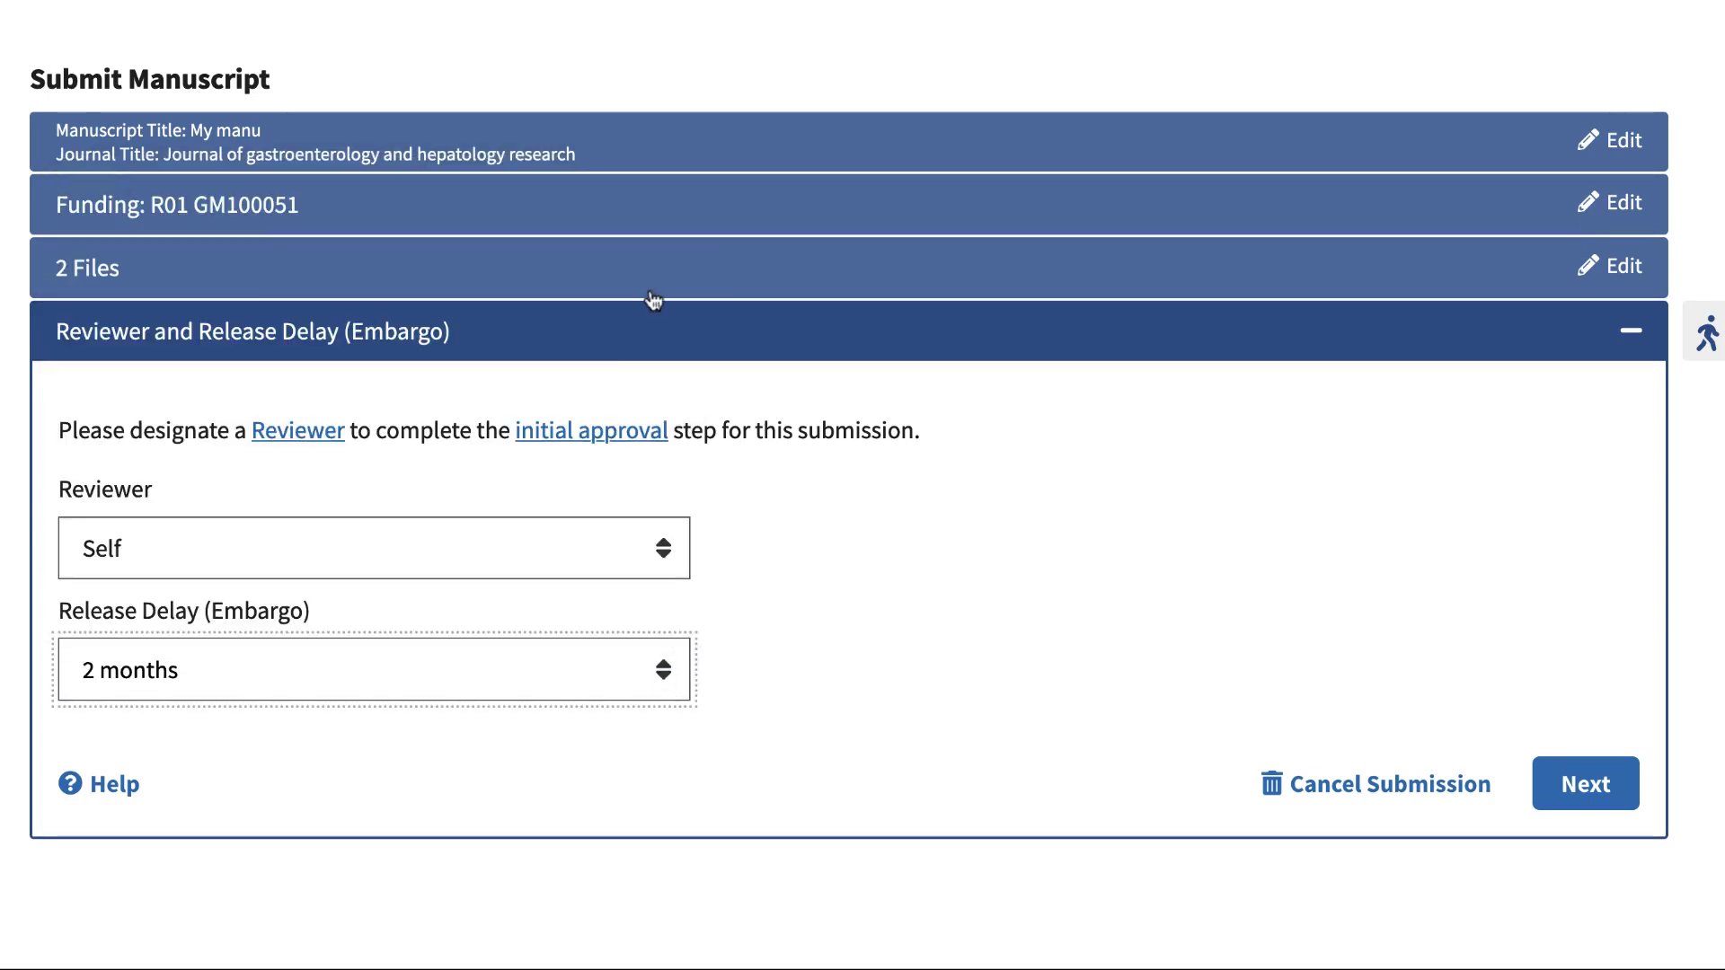
{"action": "left_click", "coordinate": [1539, 785]}
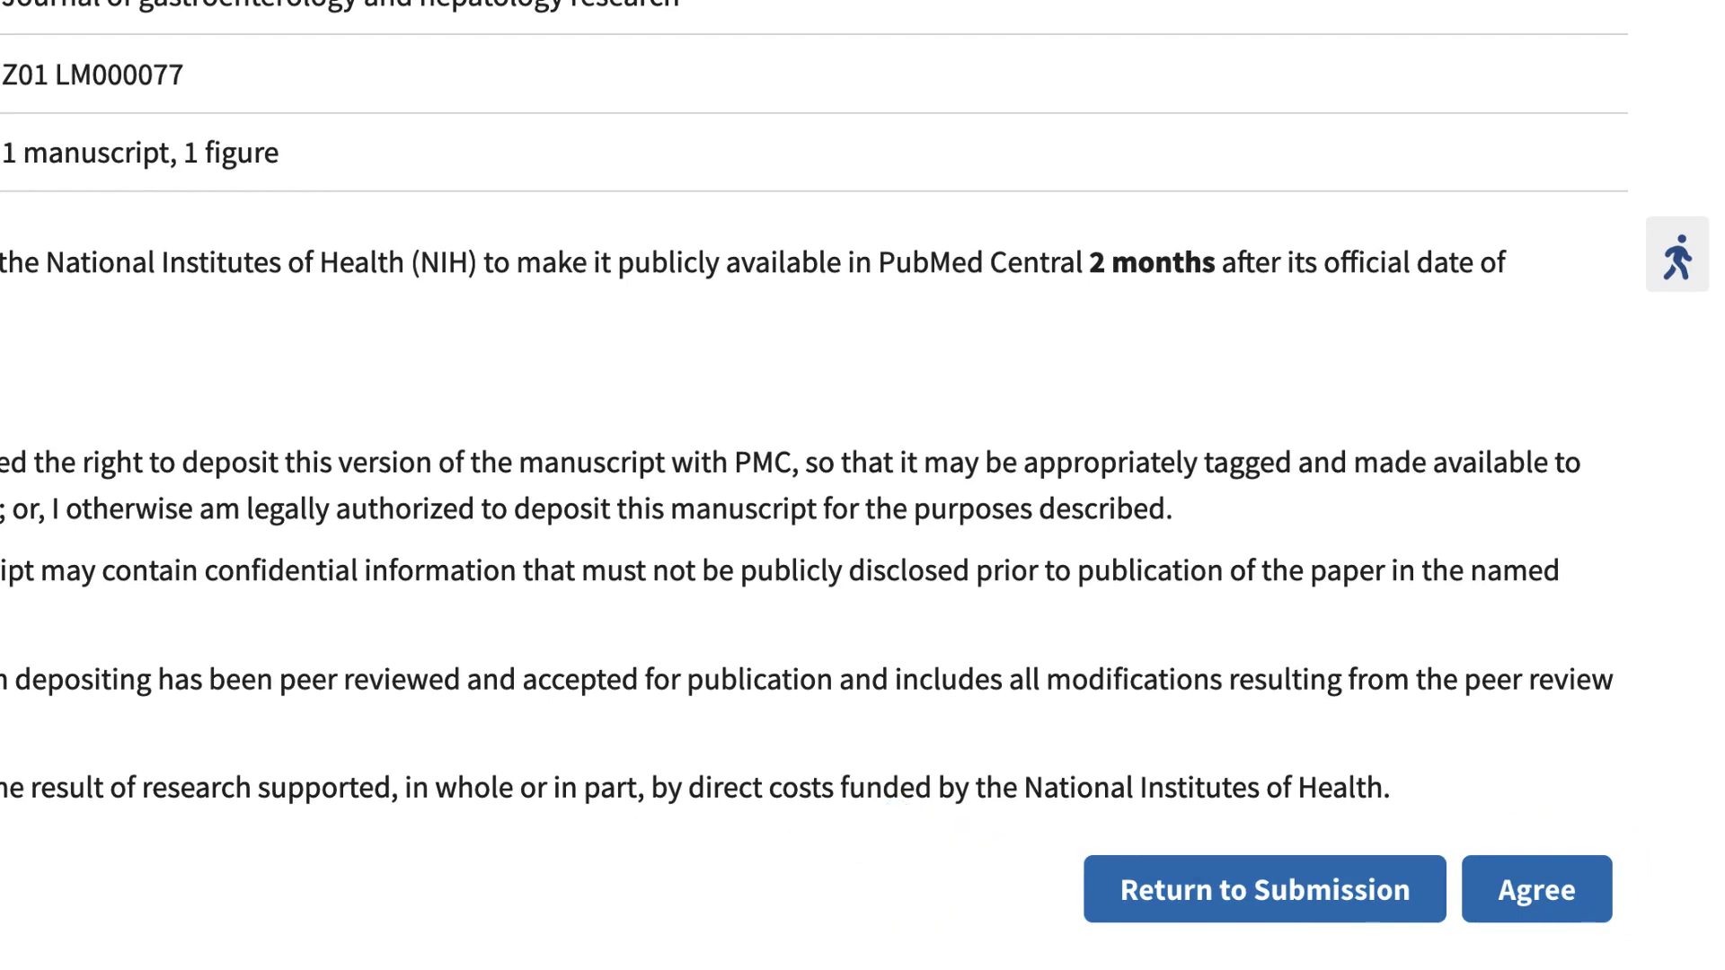
Step: Agree to the submission statement to submit 'My manu'
{"action": "left_click", "coordinate": [1590, 903]}
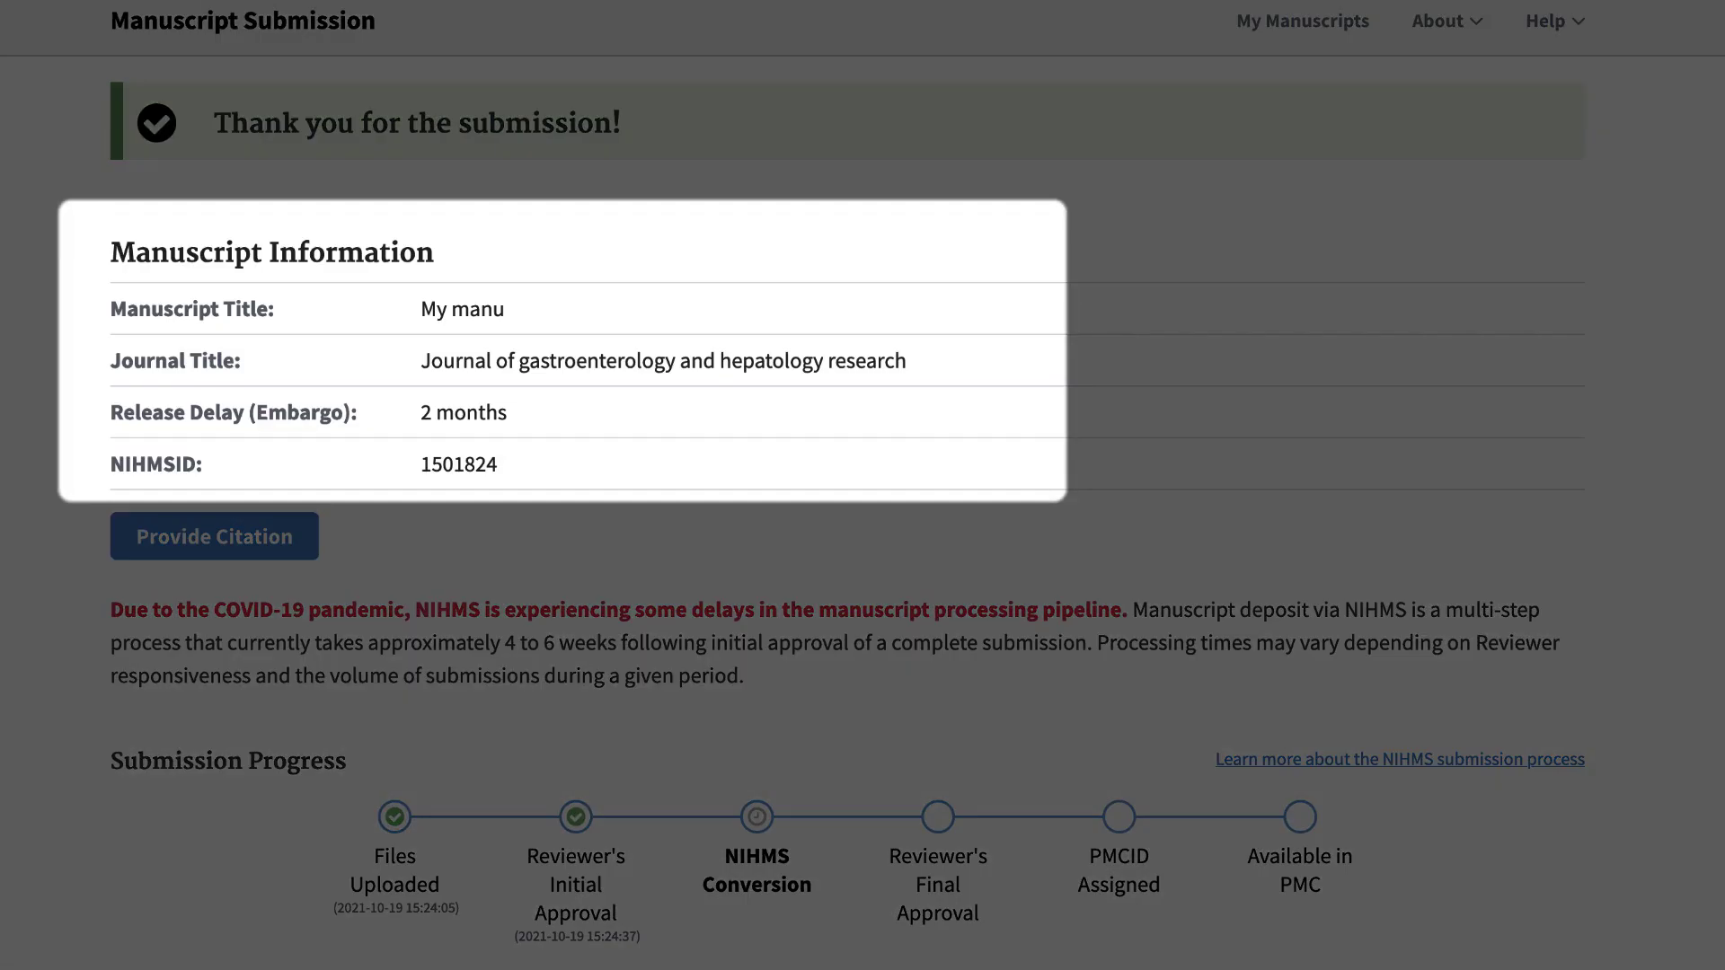
{"action": "scroll", "coordinate": [862, 485], "scroll_direction": "down", "scroll_amount": 5}
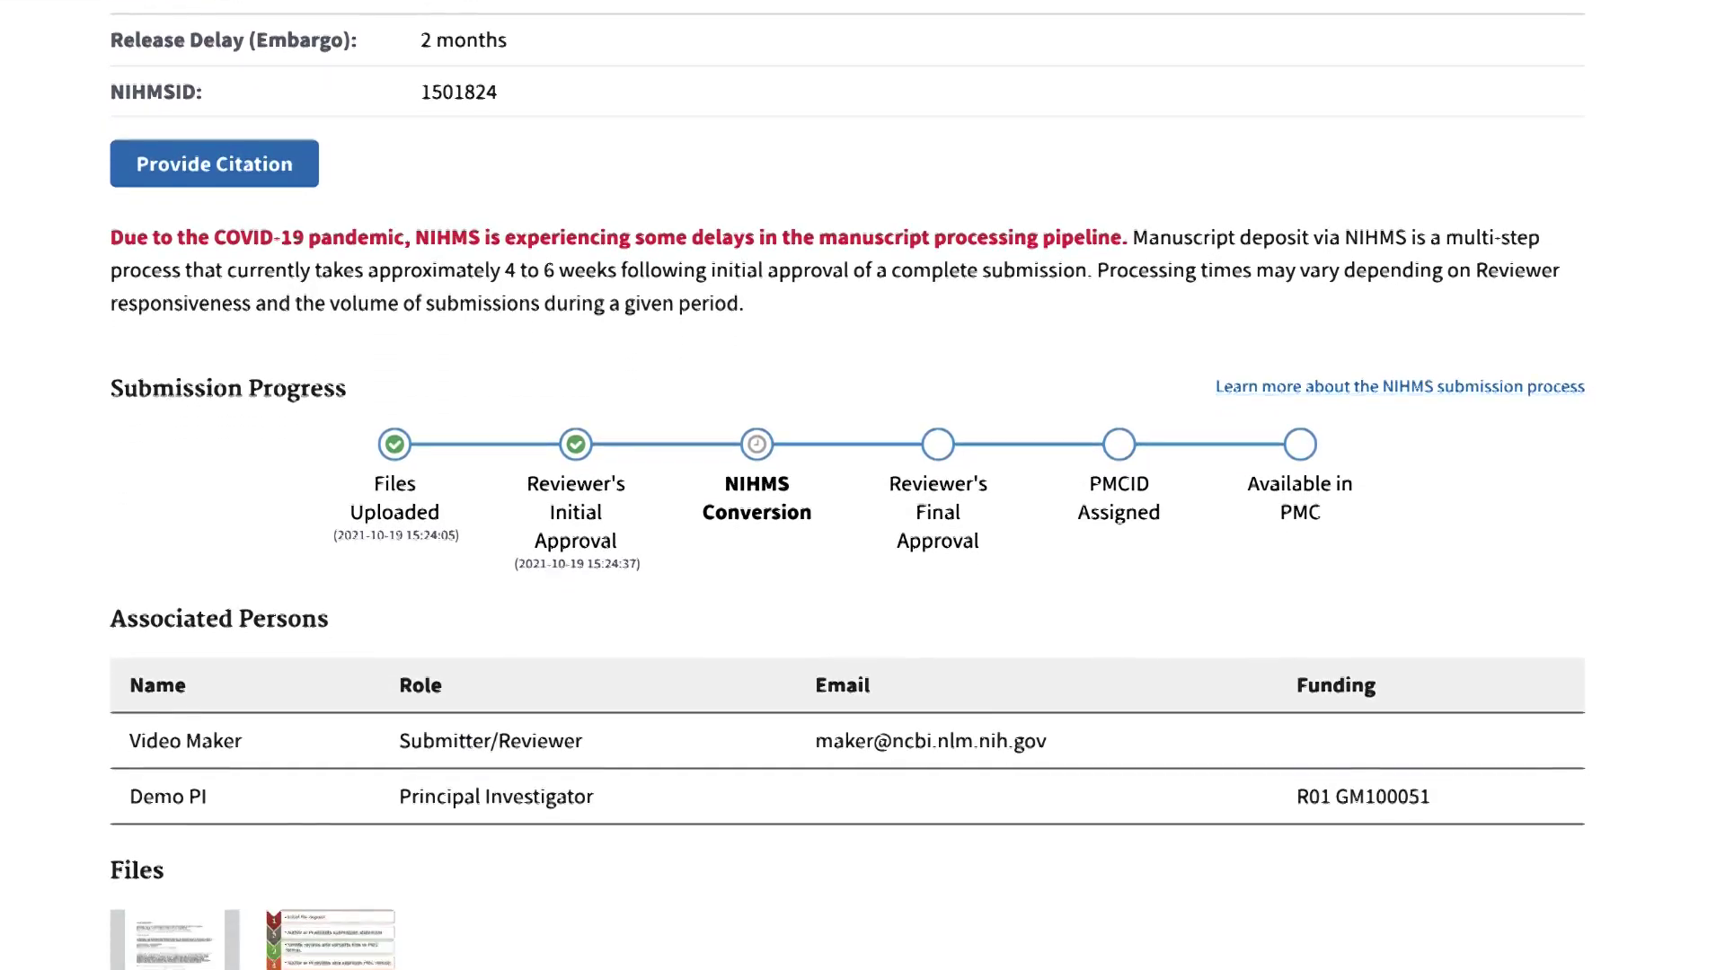
{"action": "scroll", "coordinate": [862, 485], "scroll_direction": "down", "scroll_amount": 2}
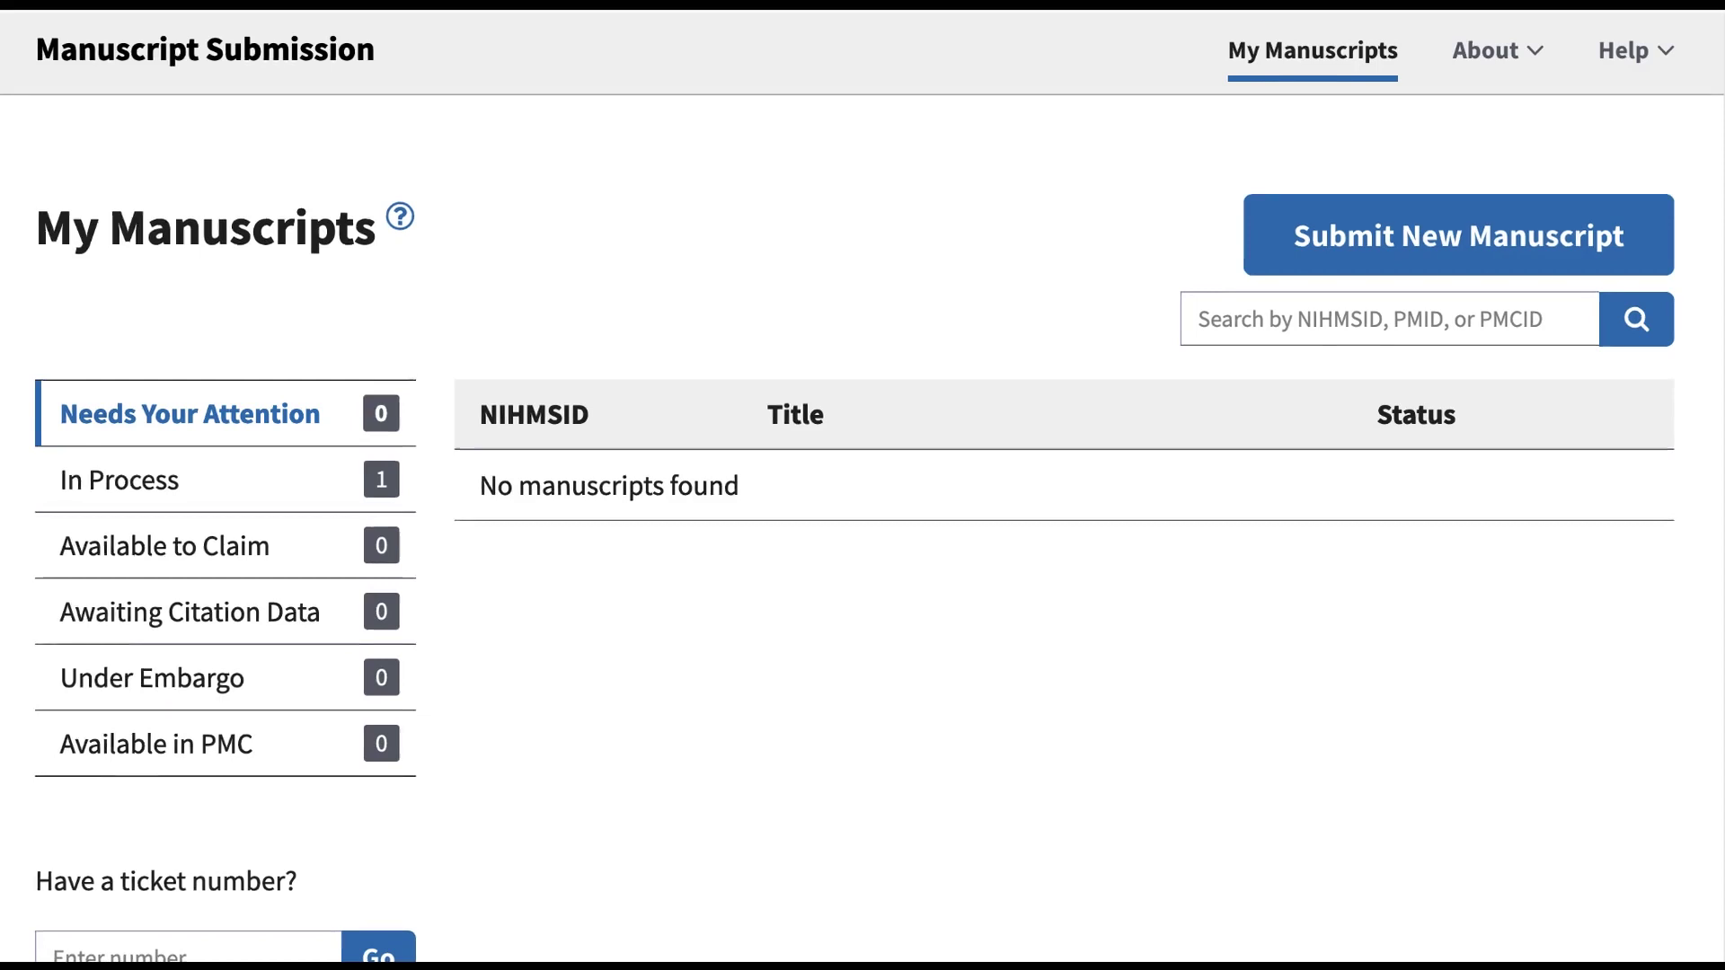
Step: Go to the Tutorials page from the Help menu
{"action": "left_click", "coordinate": [1672, 60]}
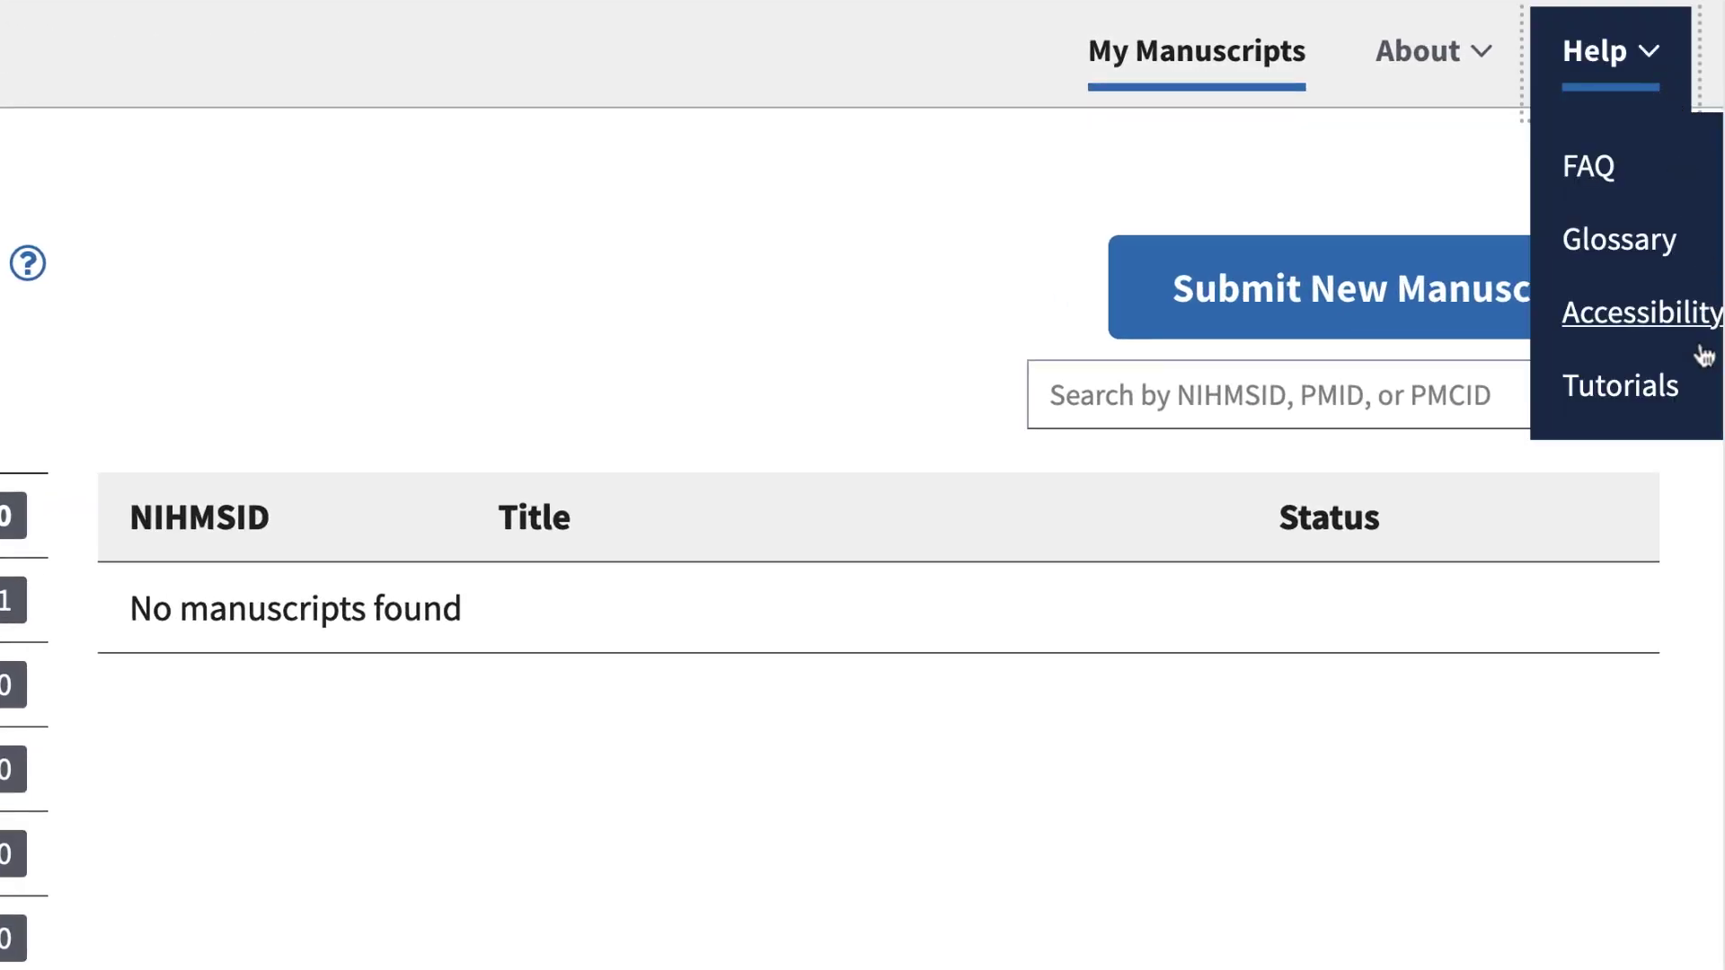
{"action": "left_click", "coordinate": [1616, 389]}
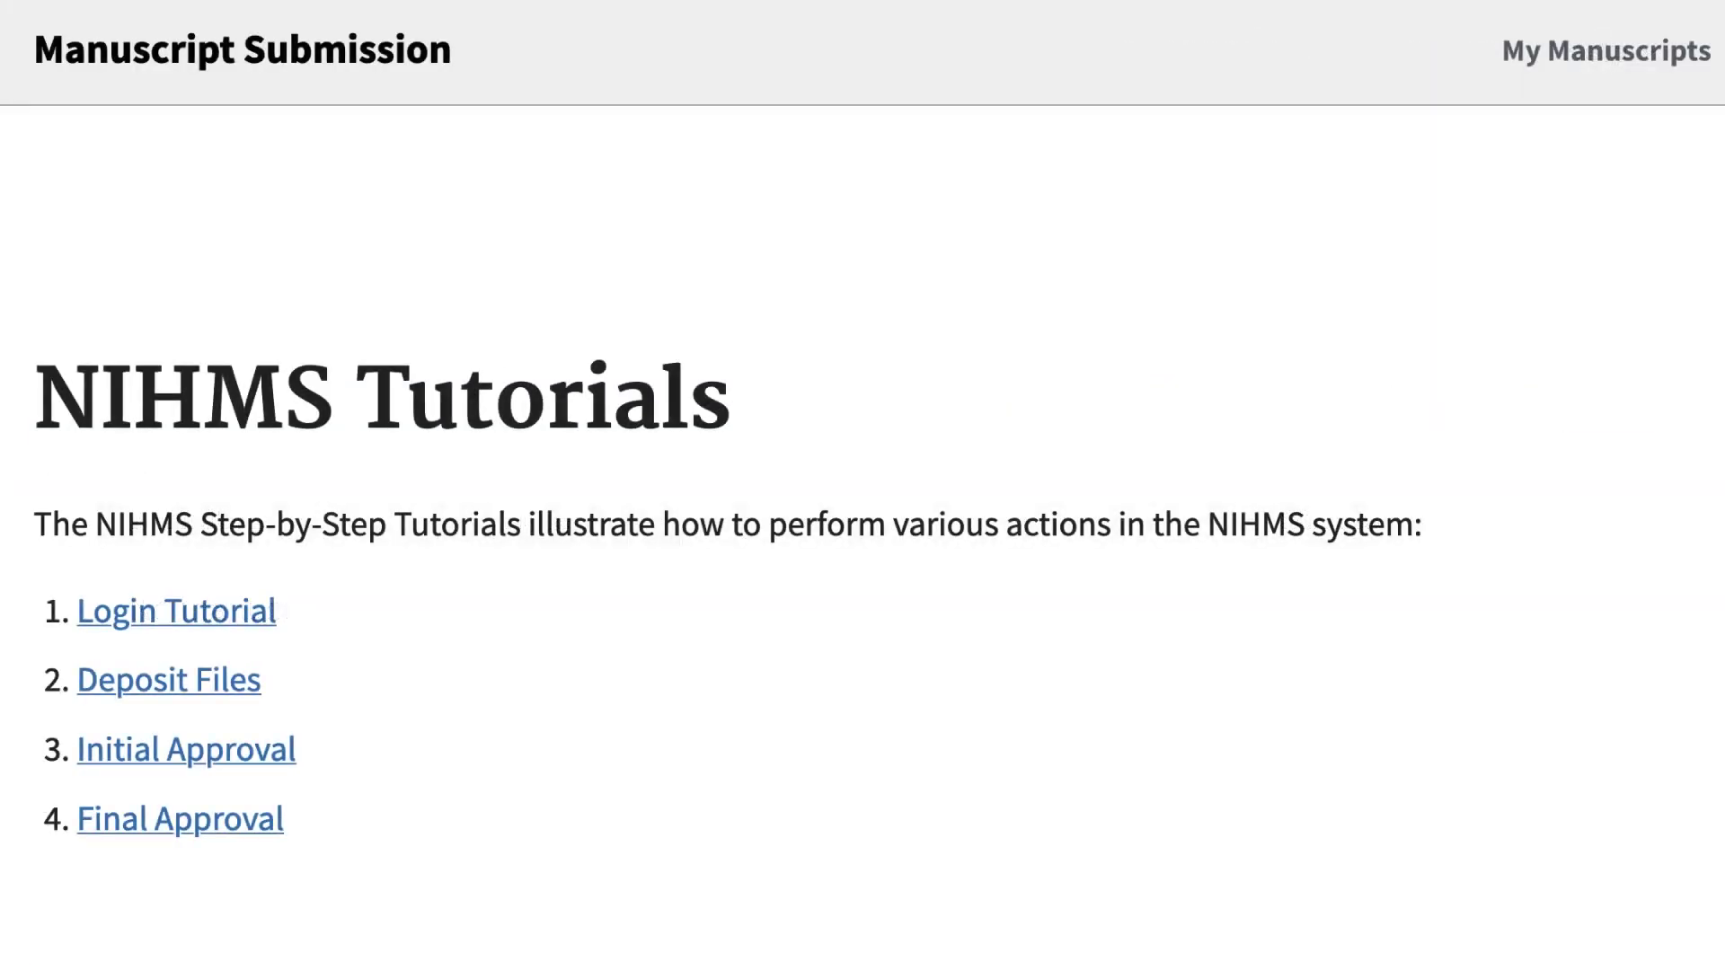